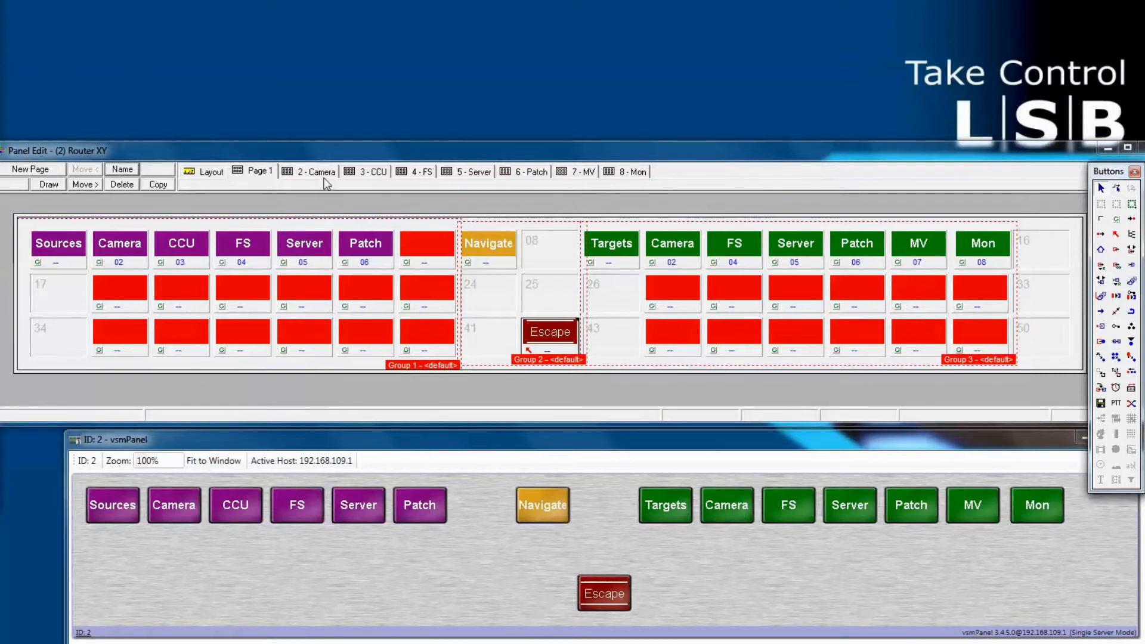
Review the Camera, CCU, FS, Server and Patch pages of the Router XY panel.
{"action": "left_click", "coordinate": [329, 180]}
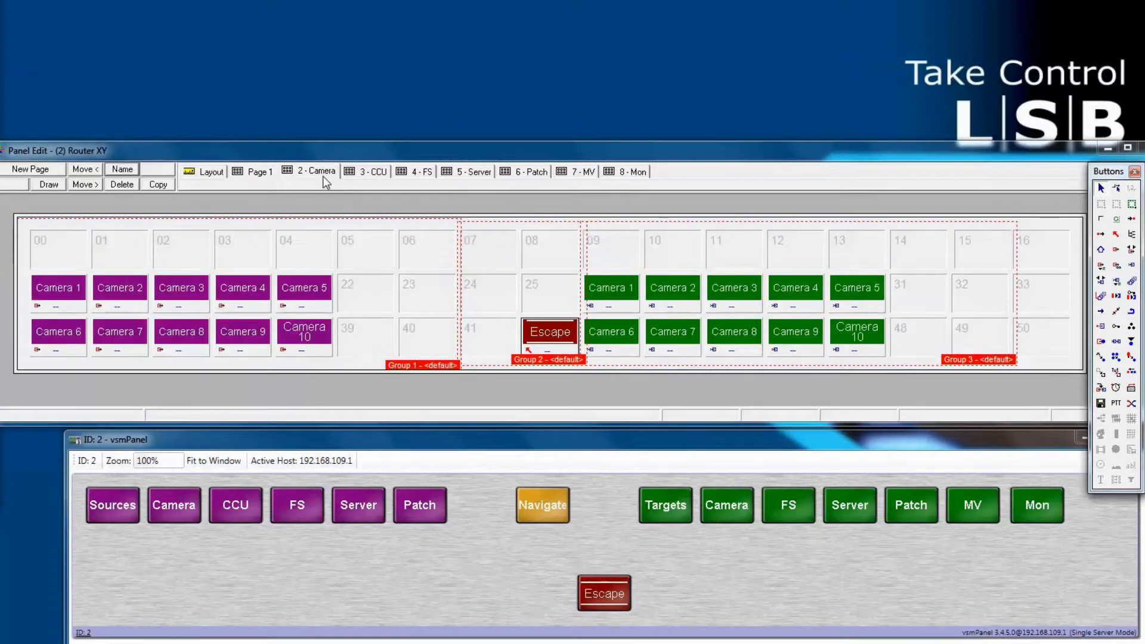
{"action": "left_click", "coordinate": [364, 176]}
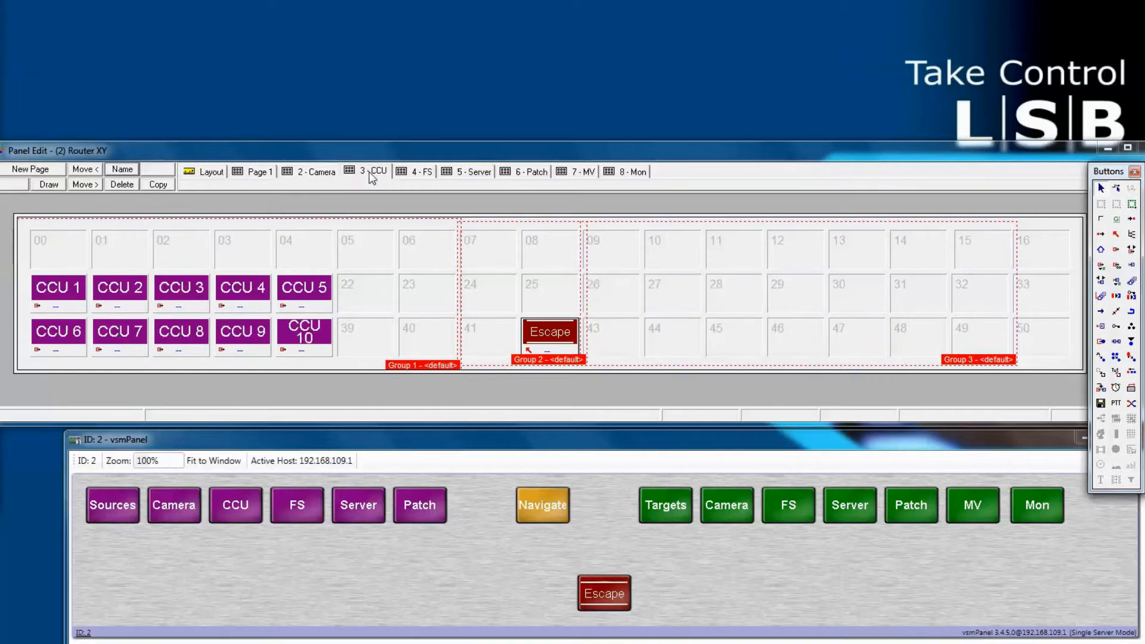
{"action": "left_click", "coordinate": [430, 172]}
{"action": "left_click", "coordinate": [492, 176]}
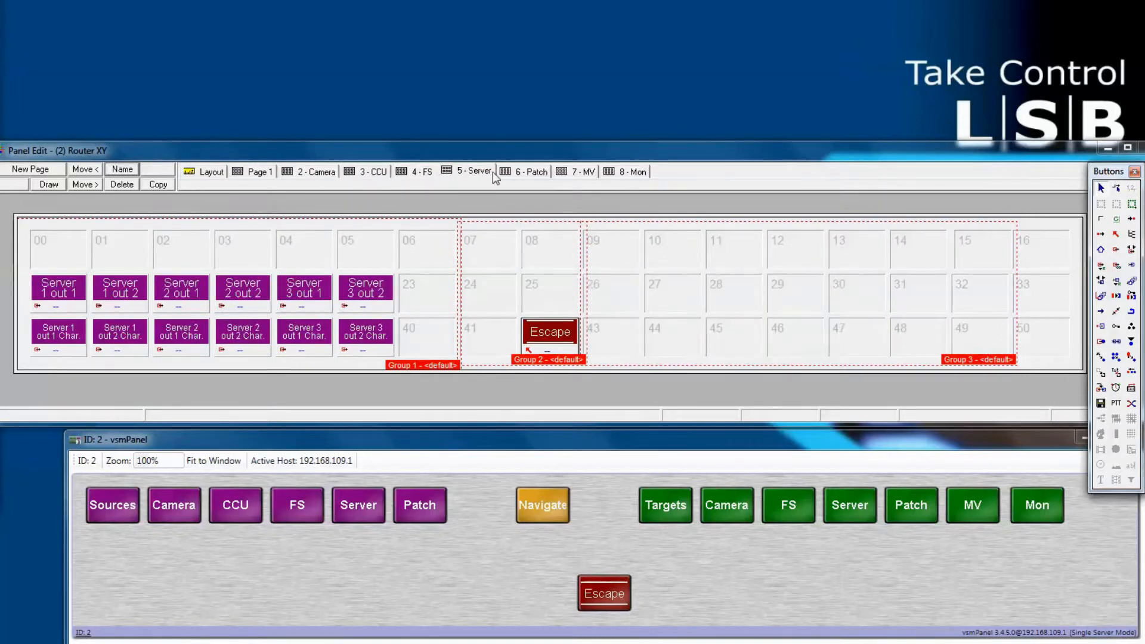
{"action": "left_click", "coordinate": [530, 174]}
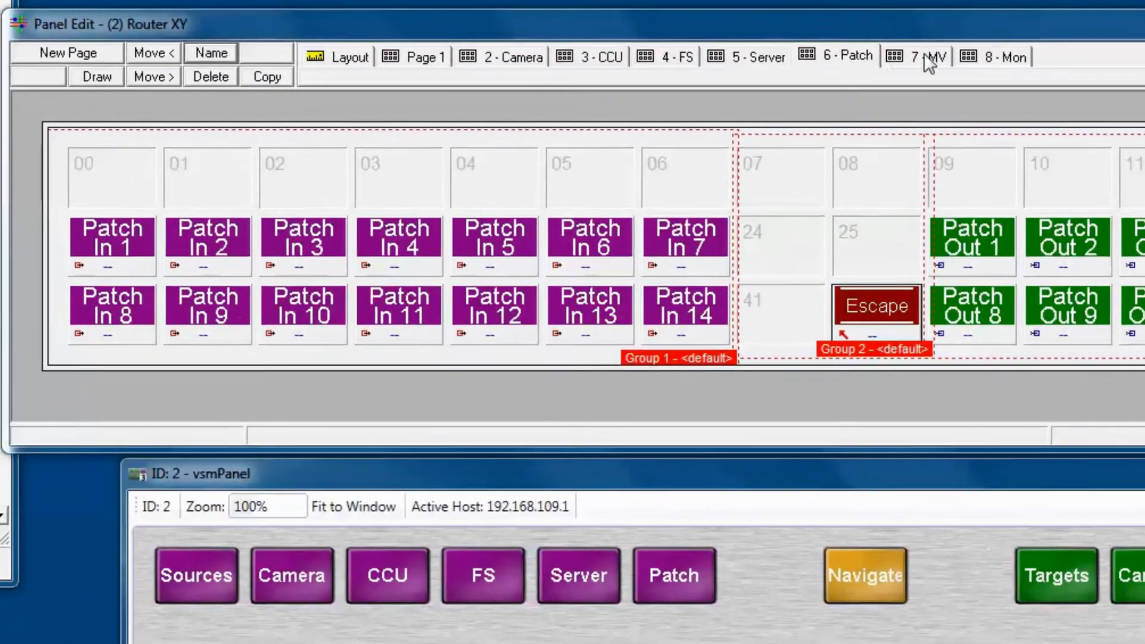
On Page 1, assign the Sources and Targets buttons to go to Page 1.
{"action": "left_click", "coordinate": [422, 57]}
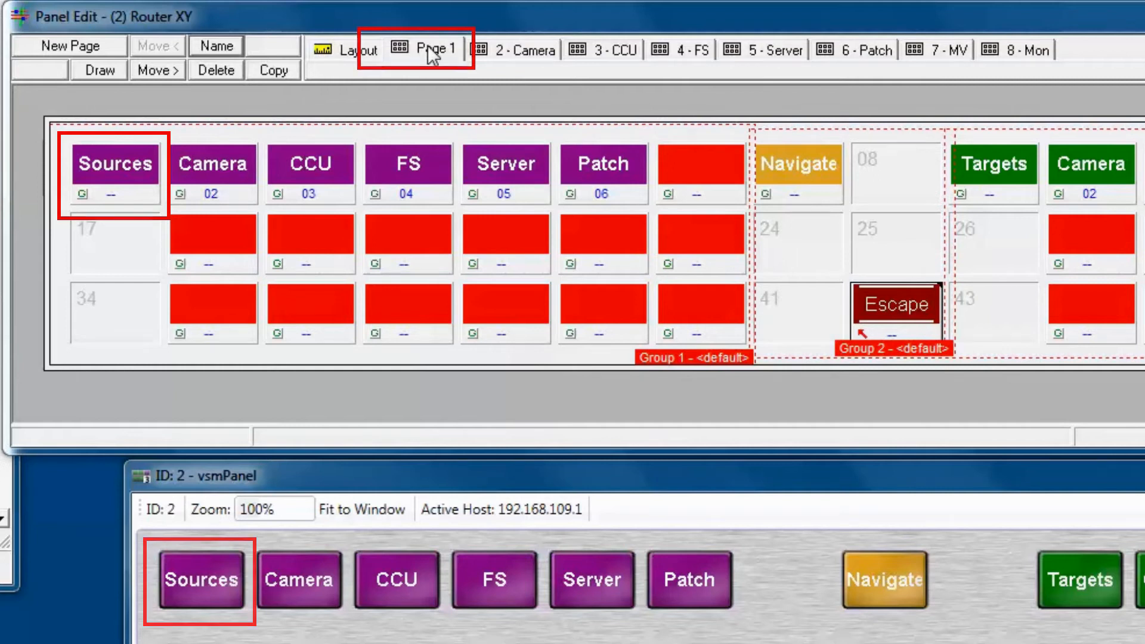
{"action": "left_click", "coordinate": [111, 195]}
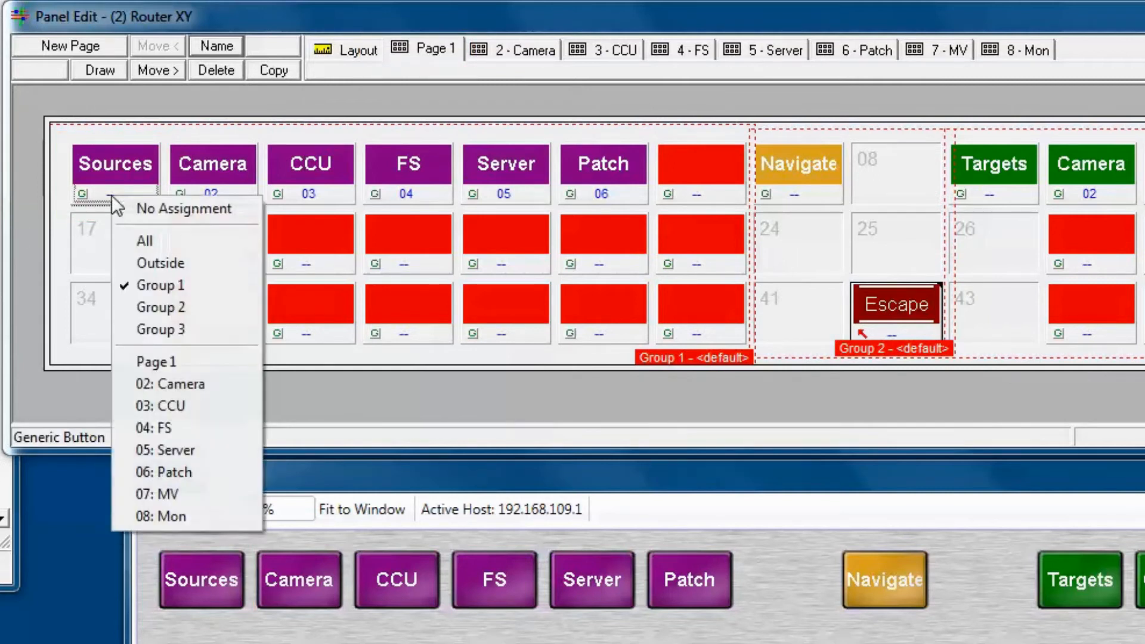
{"action": "left_click", "coordinate": [177, 361]}
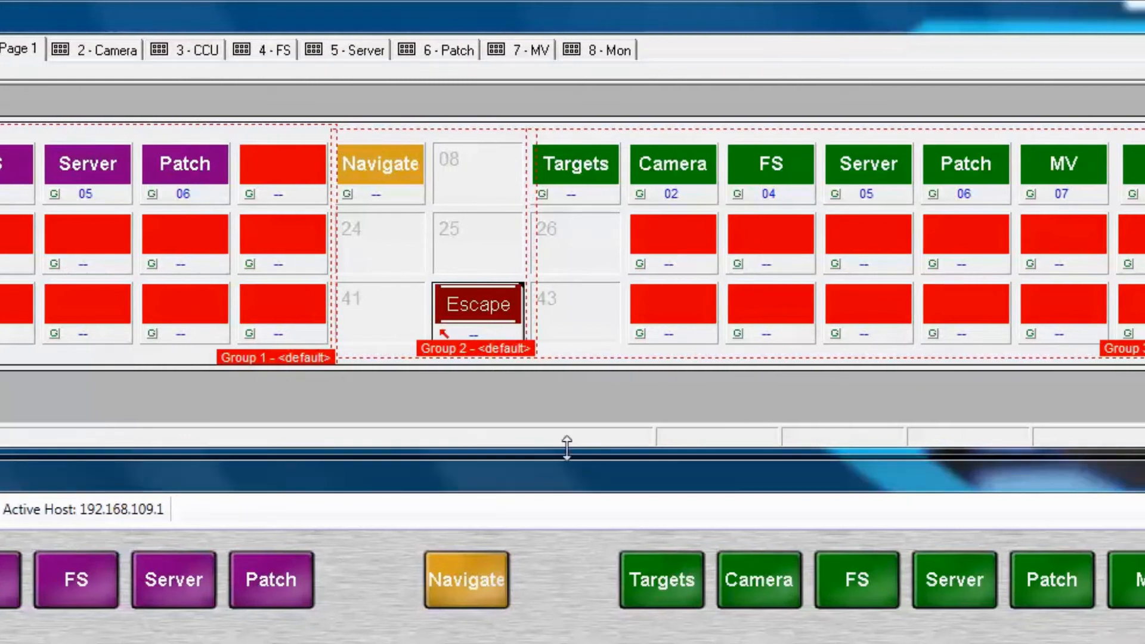
{"action": "left_click", "coordinate": [569, 195]}
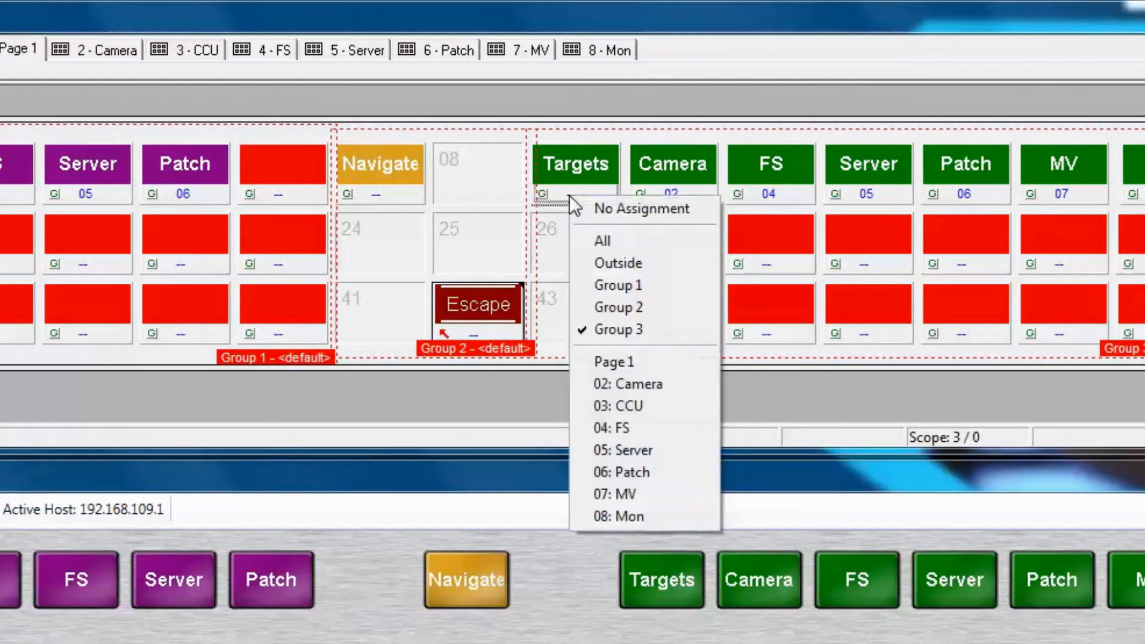
{"action": "left_click", "coordinate": [627, 364]}
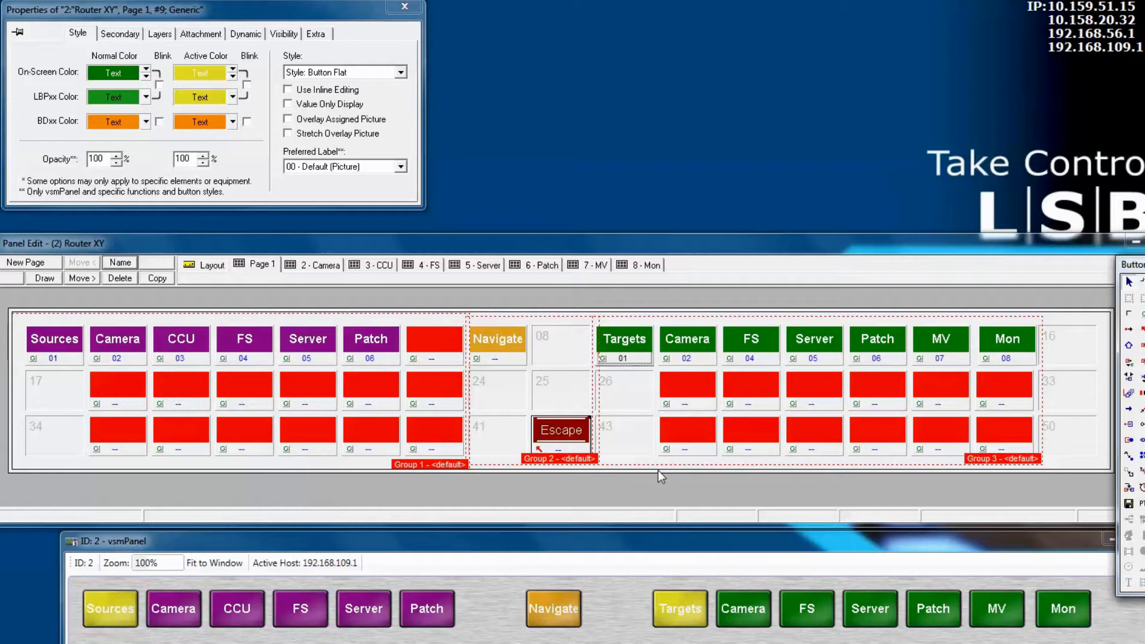
Set the active on-screen color of the Sources and Targets buttons to blue.
{"action": "left_click", "coordinate": [63, 341]}
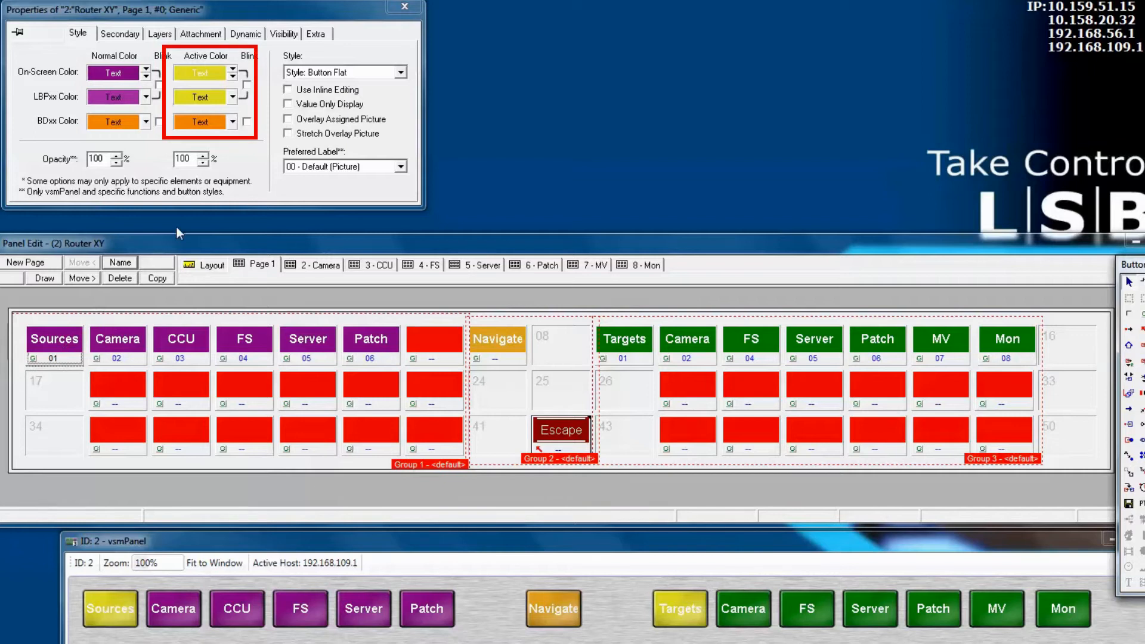
{"action": "left_click", "coordinate": [233, 76]}
{"action": "left_click", "coordinate": [241, 135]}
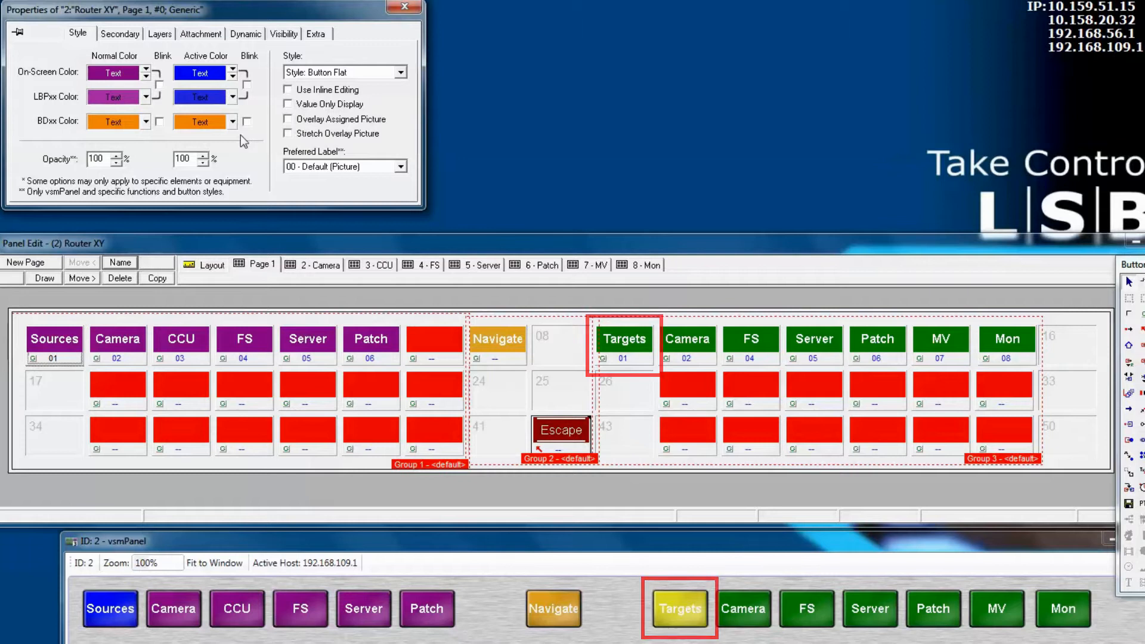
{"action": "left_click", "coordinate": [624, 348]}
{"action": "left_click", "coordinate": [232, 75]}
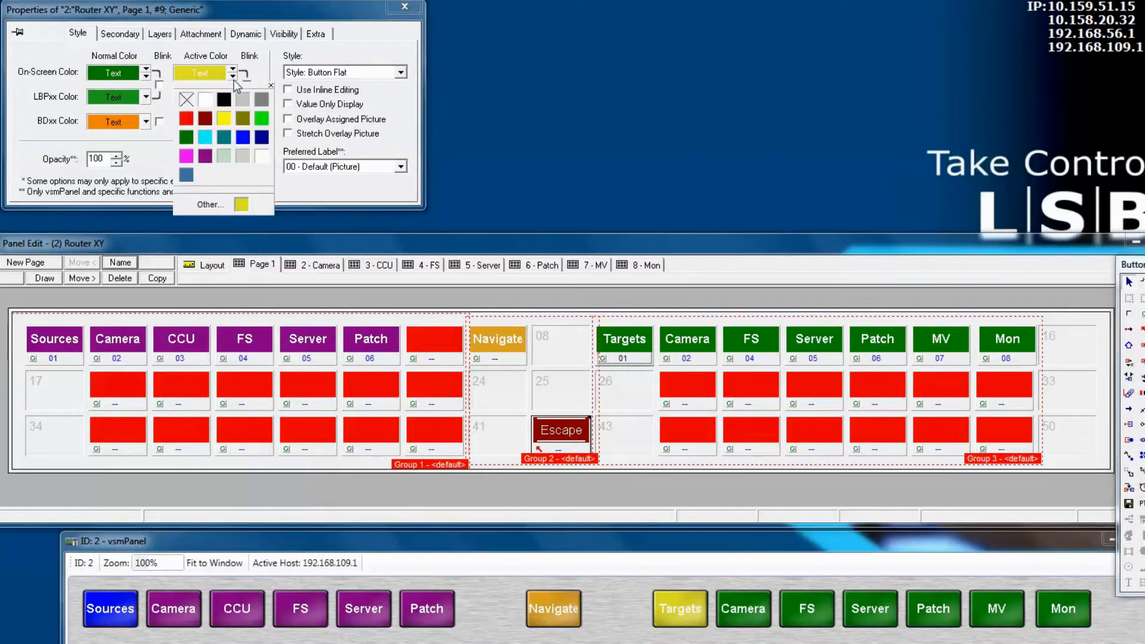
{"action": "left_click", "coordinate": [244, 137]}
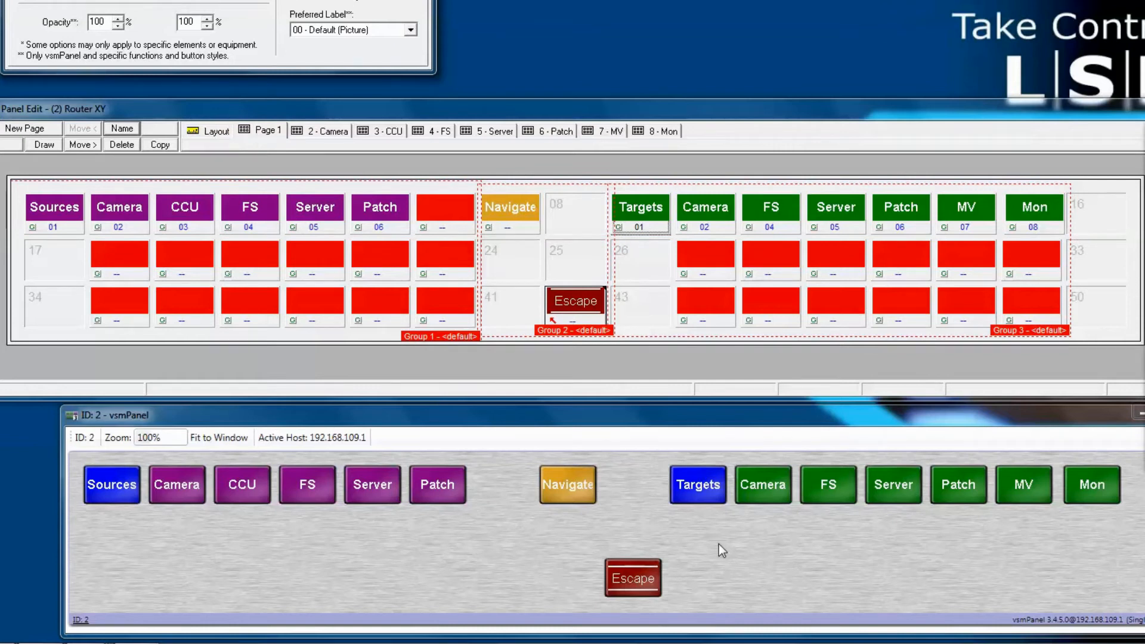
Test the green Camera target button in the vsmPanel window and return with Escape.
{"action": "left_click", "coordinate": [763, 499]}
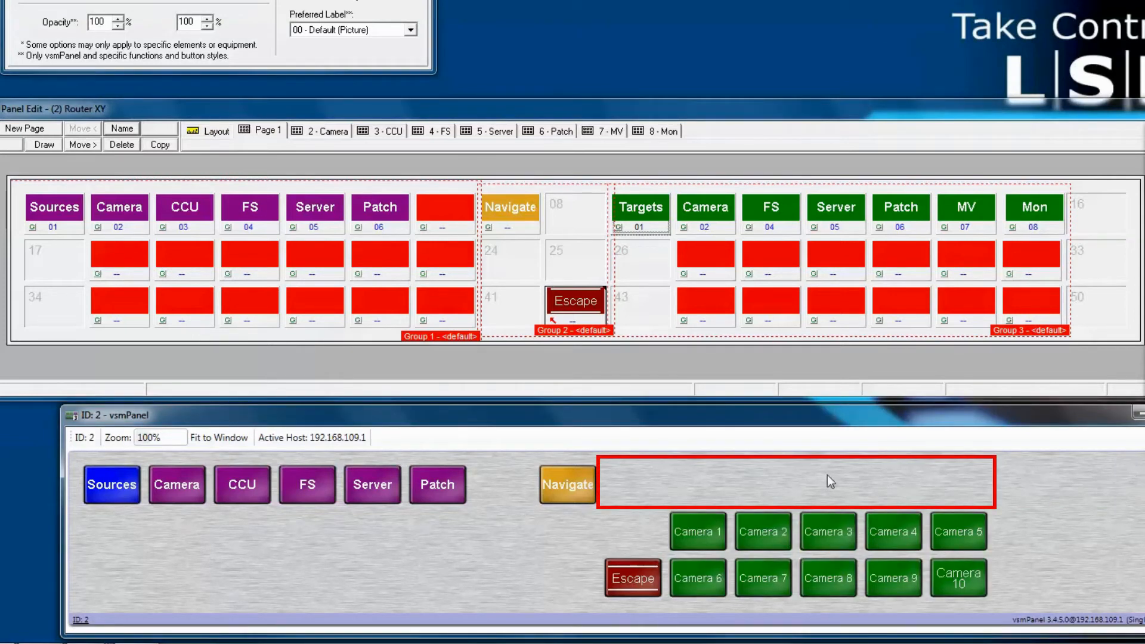
{"action": "left_click", "coordinate": [630, 576]}
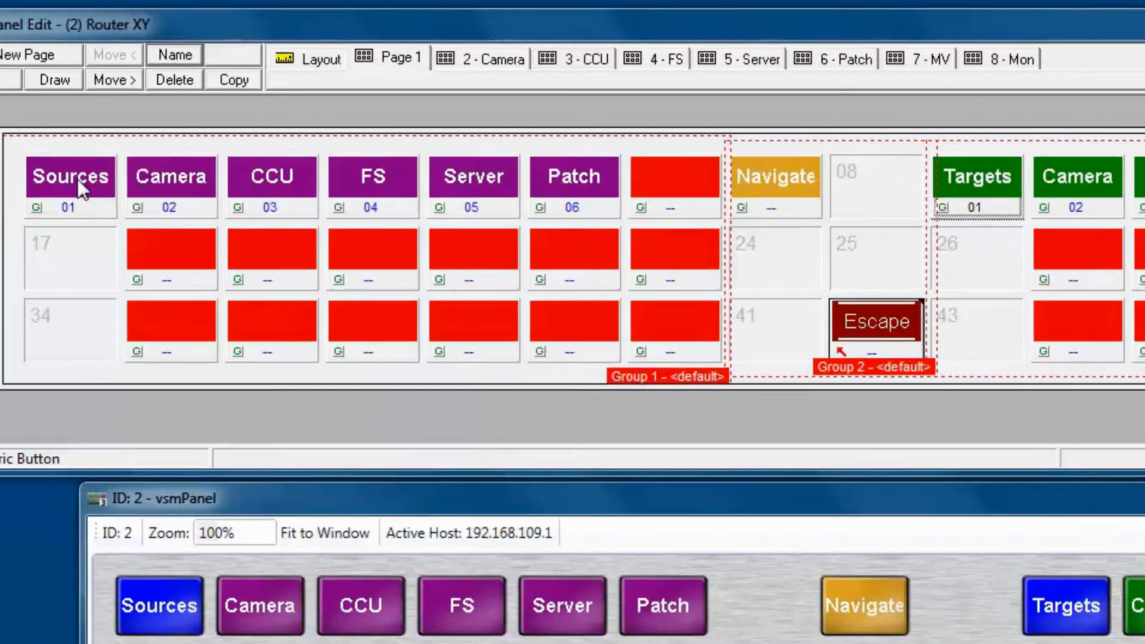
In the panel editor, show Sources, Camera, CCU, FS, Server, Patch and the blank red button beside Patch in Group 1 on all pages.
{"action": "right_click", "coordinate": [79, 176]}
{"action": "left_click", "coordinate": [139, 322]}
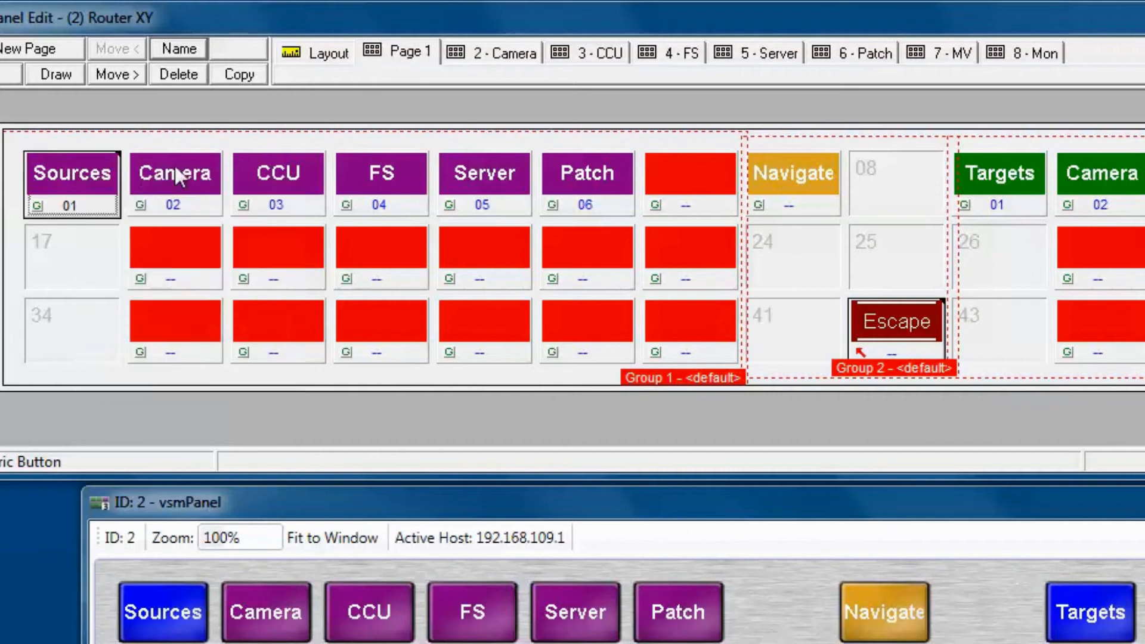
{"action": "right_click", "coordinate": [172, 166]}
{"action": "left_click", "coordinate": [289, 321]}
{"action": "right_click", "coordinate": [267, 183]}
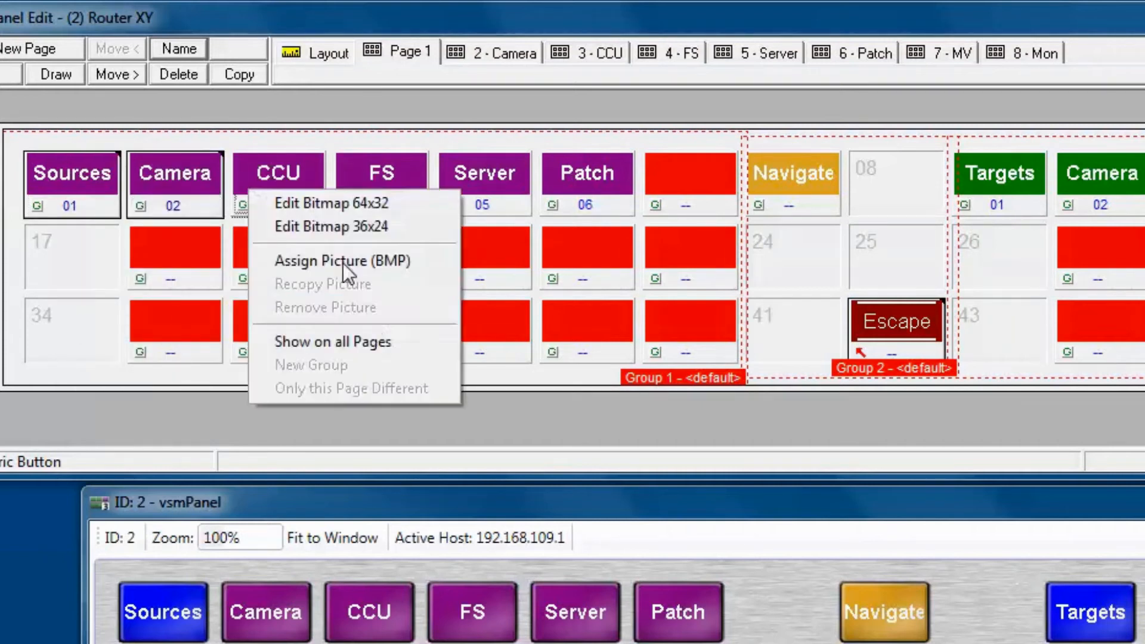
{"action": "left_click", "coordinate": [368, 333]}
{"action": "right_click", "coordinate": [363, 187]}
{"action": "left_click", "coordinate": [406, 333]}
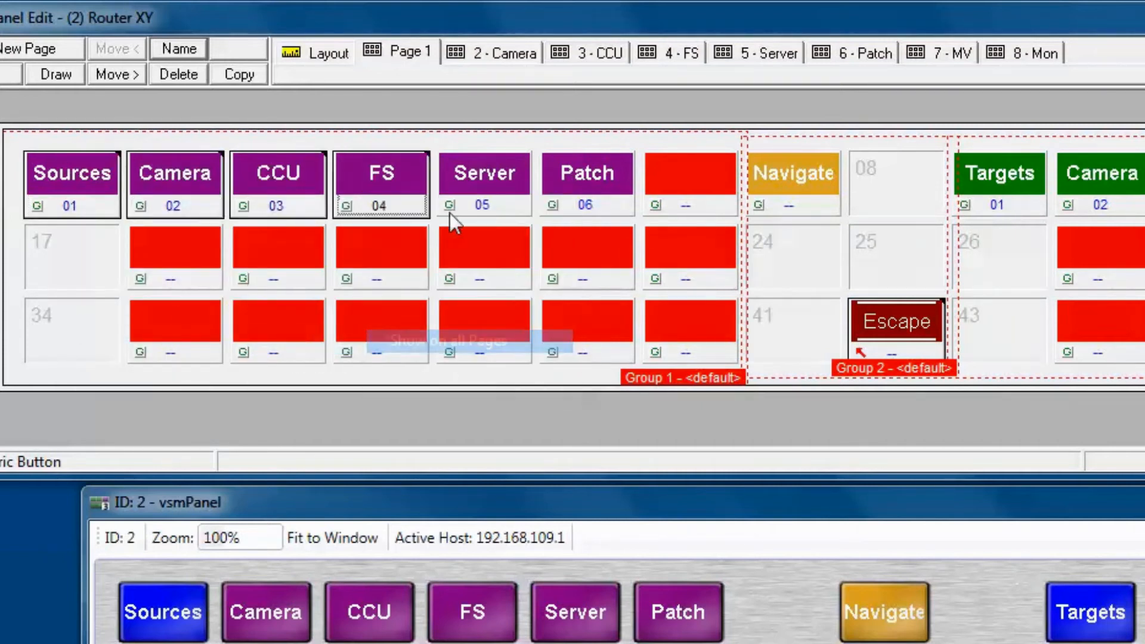
{"action": "right_click", "coordinate": [458, 187]}
{"action": "left_click", "coordinate": [517, 330]}
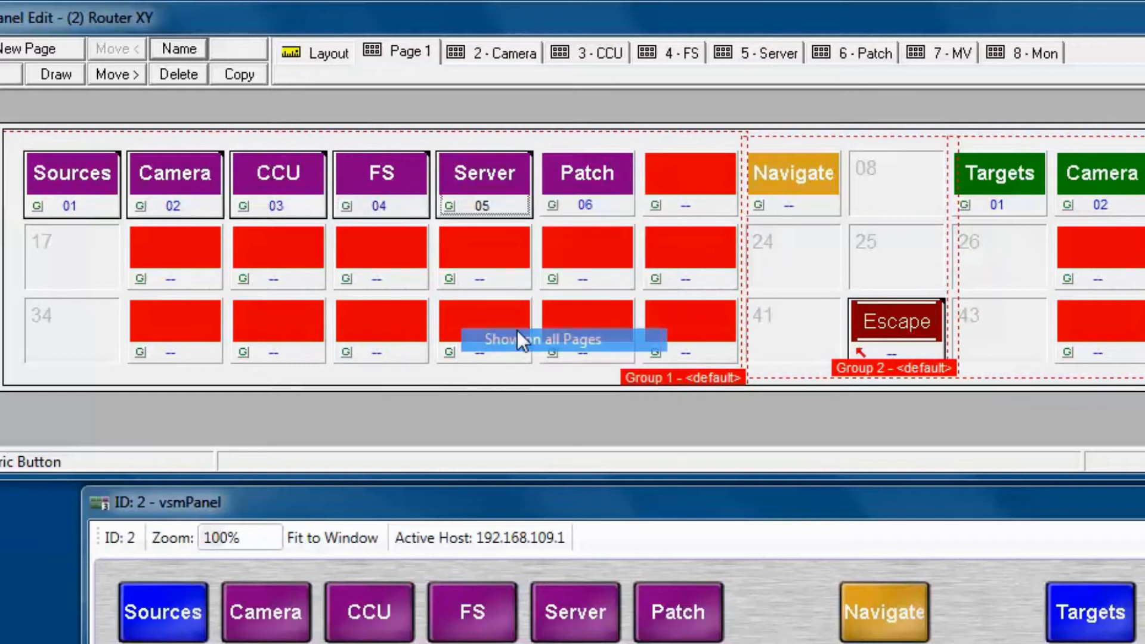
{"action": "right_click", "coordinate": [582, 188]}
{"action": "left_click", "coordinate": [635, 345]}
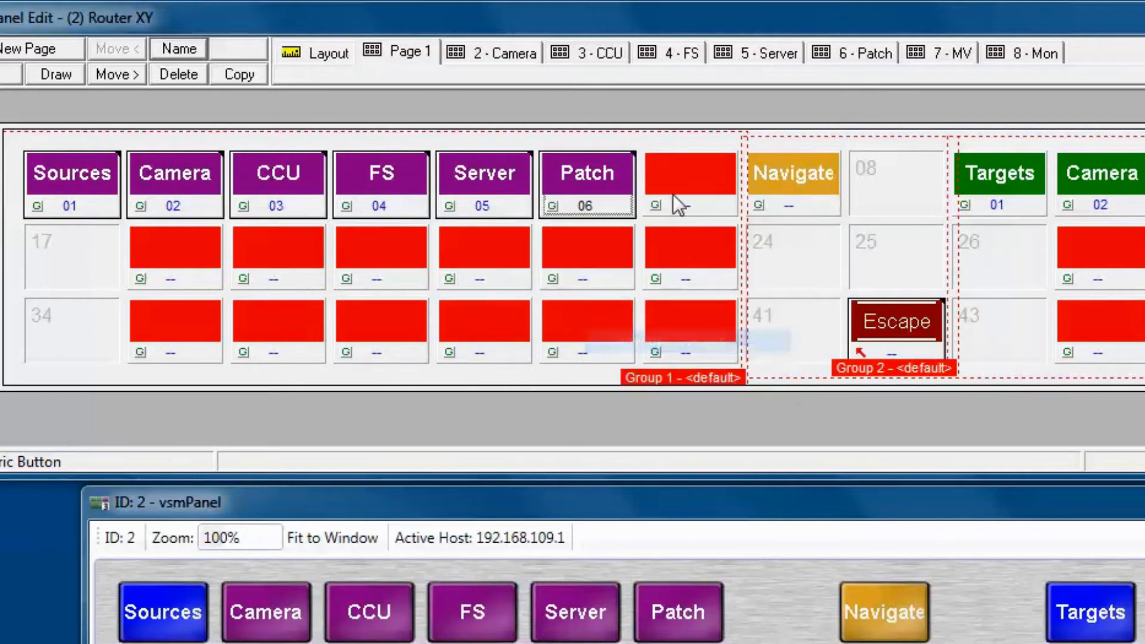
{"action": "right_click", "coordinate": [685, 162]}
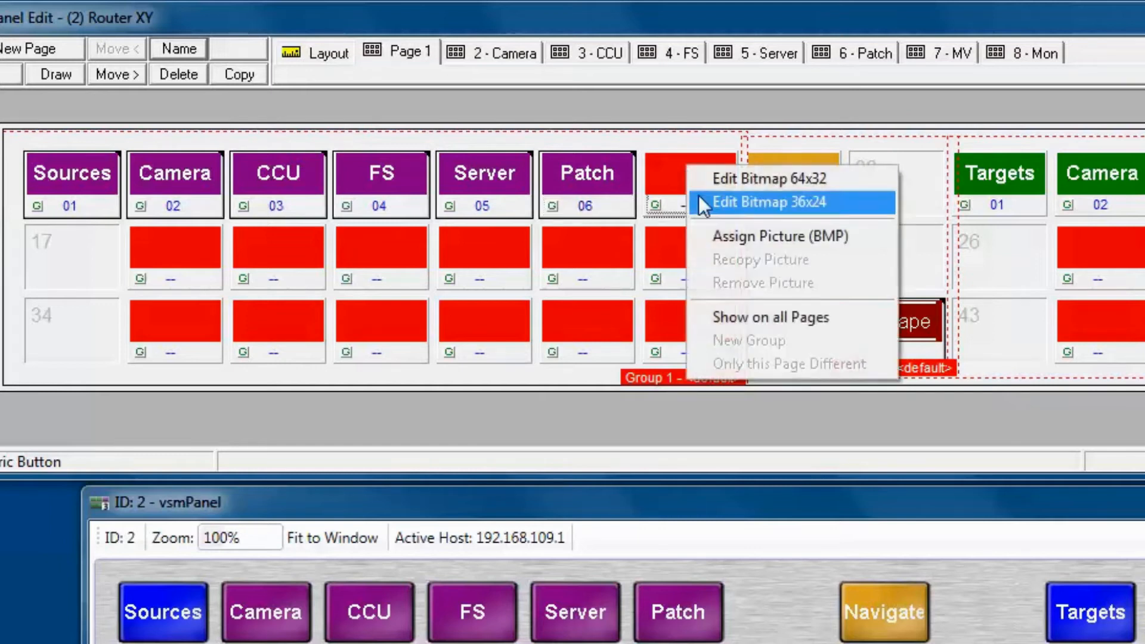
{"action": "left_click", "coordinate": [732, 320]}
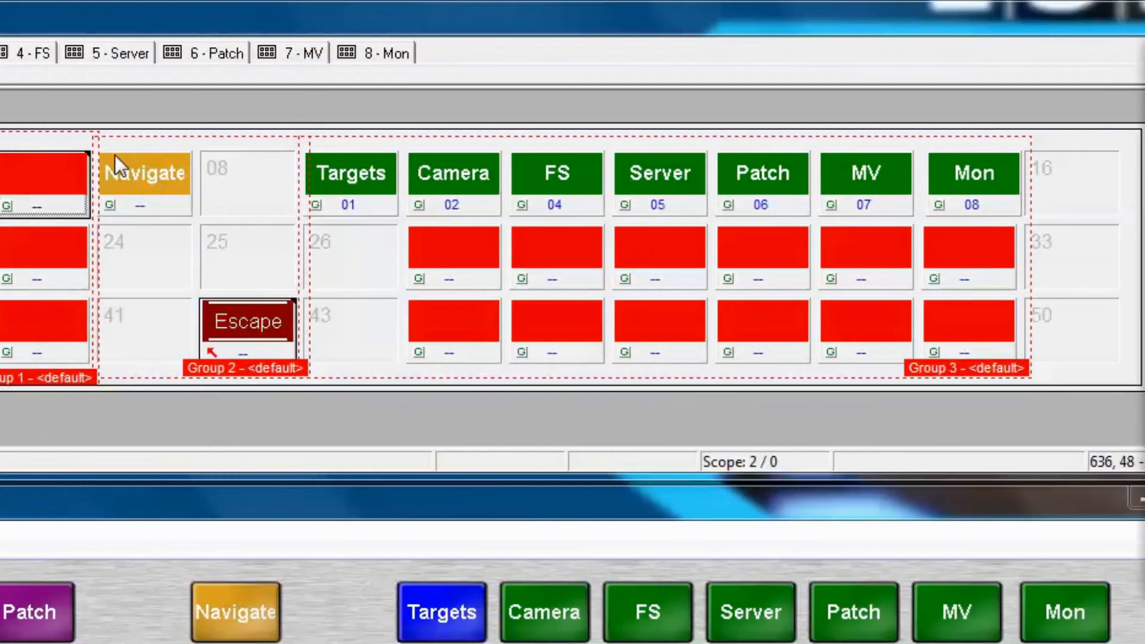
Show the Group 3 buttons Targets, Camera, FS, Server, Patch, MV and Mon on all pages.
{"action": "right_click", "coordinate": [353, 174]}
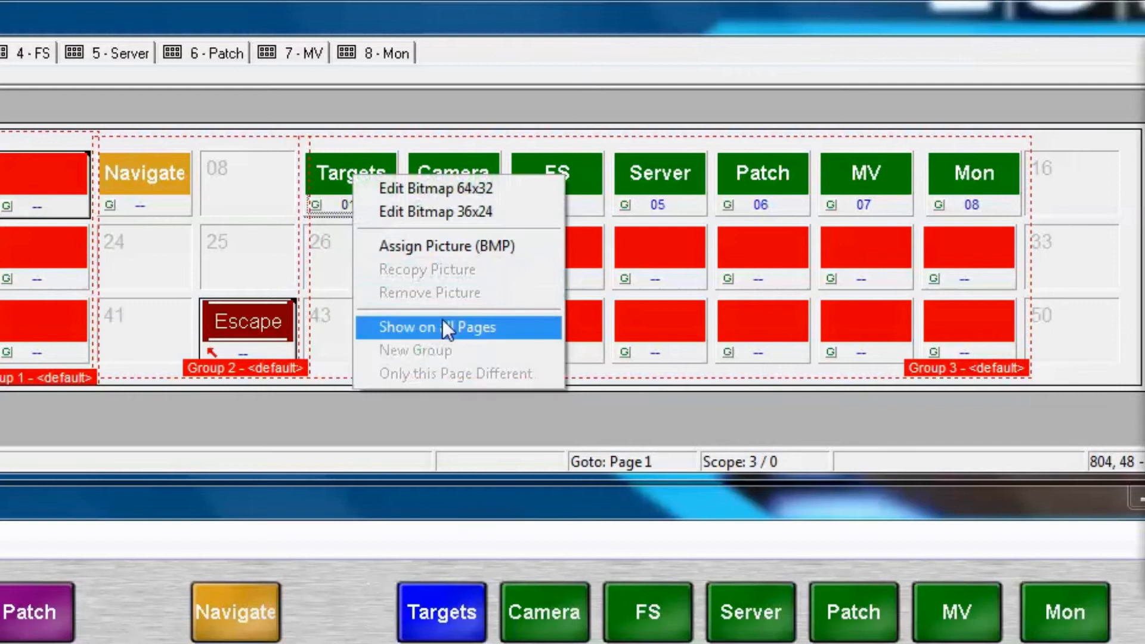
{"action": "left_click", "coordinate": [442, 327]}
{"action": "right_click", "coordinate": [456, 166]}
{"action": "left_click", "coordinate": [535, 314]}
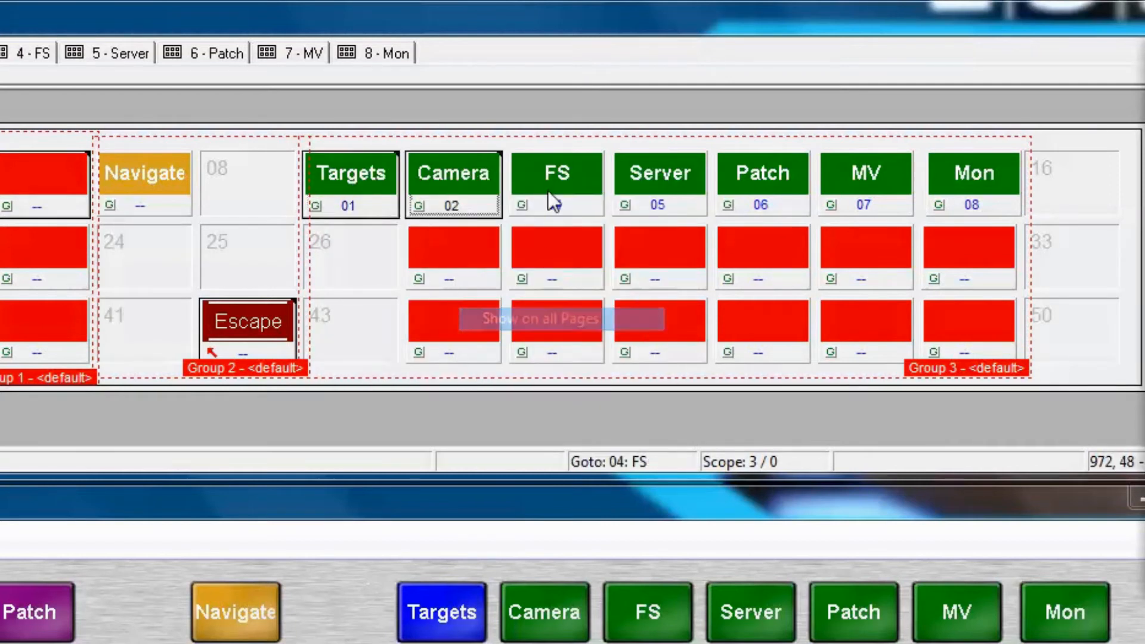
{"action": "right_click", "coordinate": [549, 192]}
{"action": "left_click", "coordinate": [615, 327]}
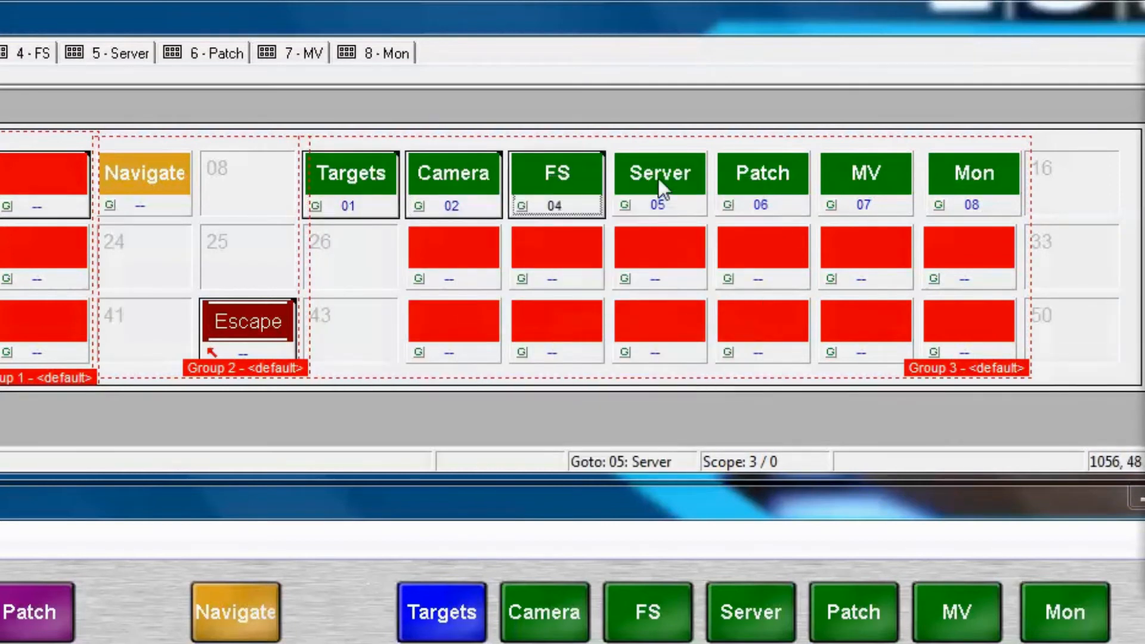
{"action": "right_click", "coordinate": [657, 177]}
{"action": "left_click", "coordinate": [712, 330]}
{"action": "right_click", "coordinate": [771, 181]}
{"action": "left_click", "coordinate": [814, 336]}
{"action": "right_click", "coordinate": [854, 191]}
{"action": "left_click", "coordinate": [887, 336]}
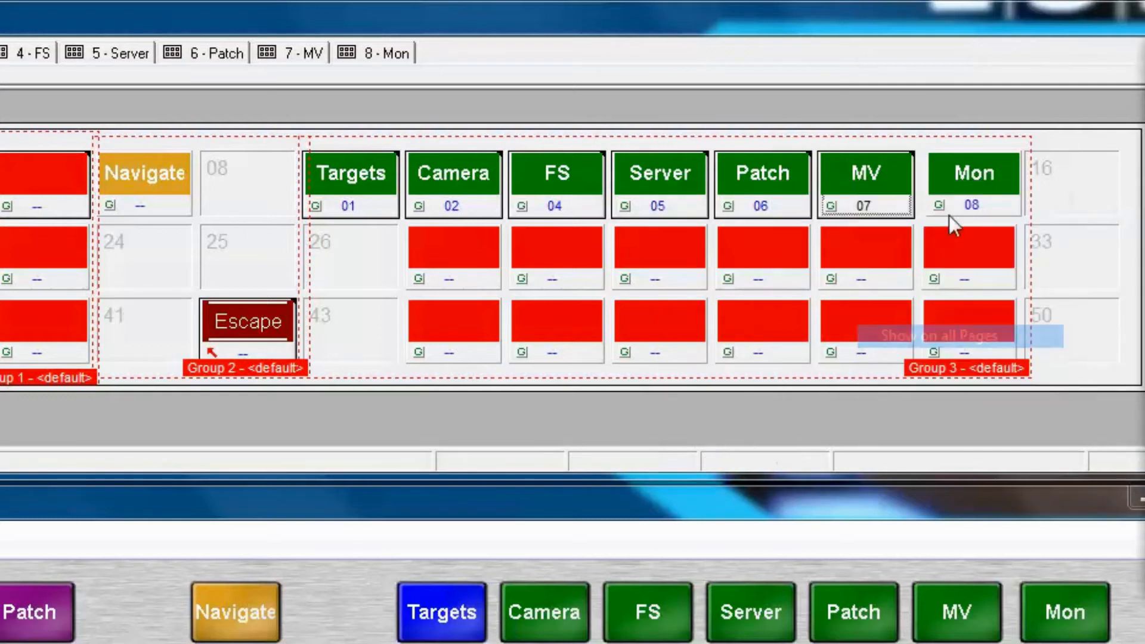
{"action": "right_click", "coordinate": [963, 177]}
{"action": "left_click", "coordinate": [1013, 327]}
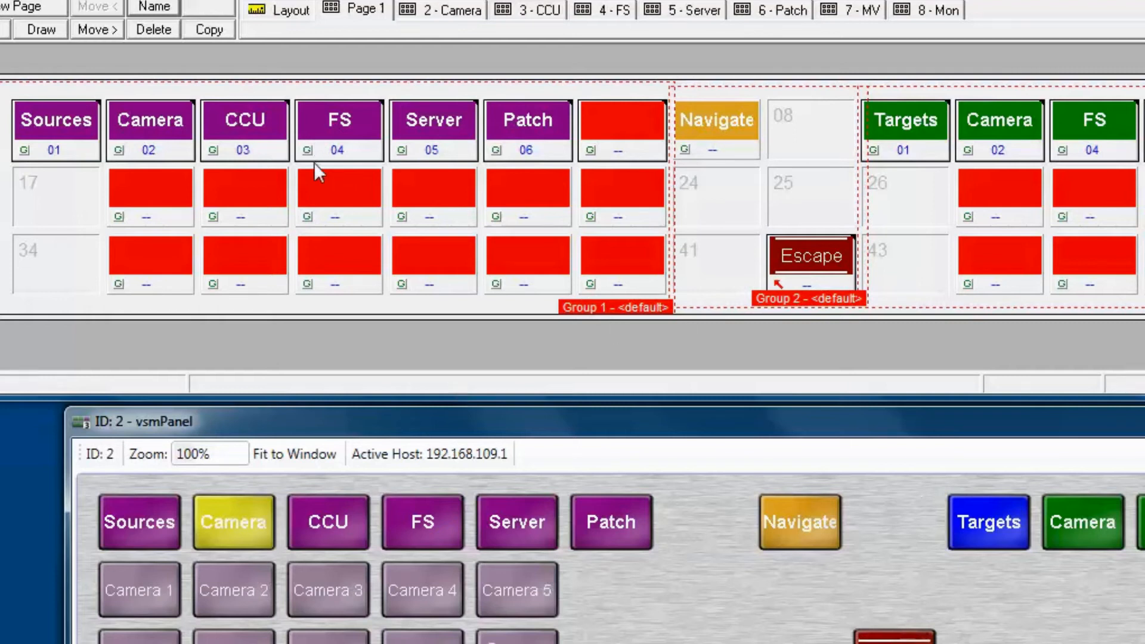
Copy the Sources button's style, with all style options, to the other six buttons in the top row of Group 1.
{"action": "left_click", "coordinate": [609, 125]}
{"action": "key", "text": "shift"}
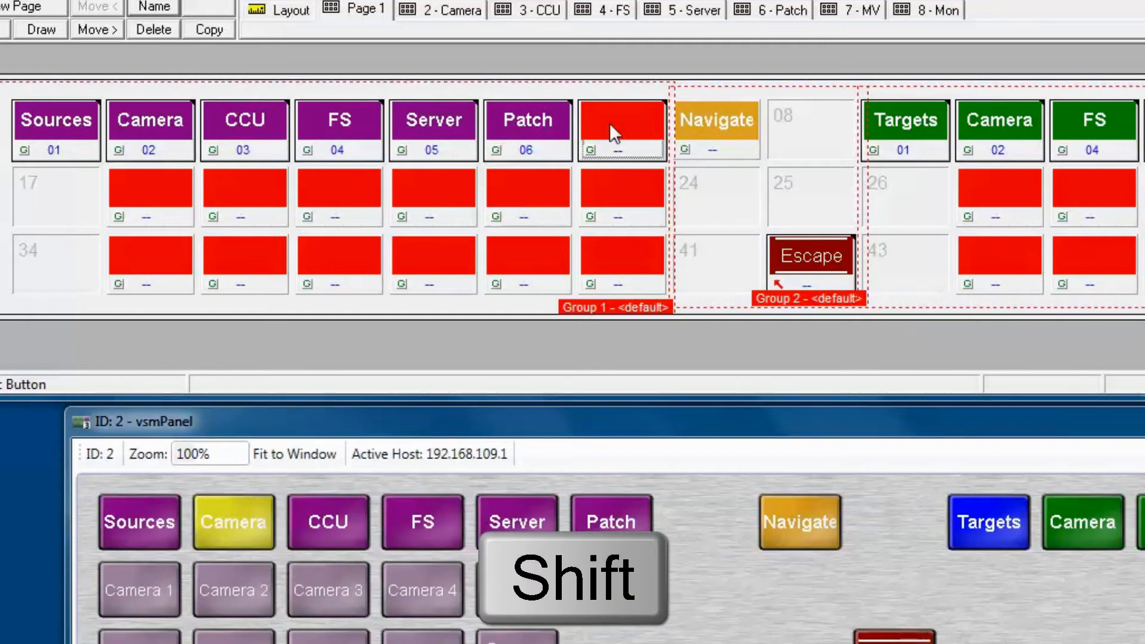
{"action": "left_click", "coordinate": [507, 130], "text": "shift"}
{"action": "left_click", "coordinate": [424, 128], "text": "shift"}
{"action": "left_click", "coordinate": [345, 130], "text": "shift"}
{"action": "left_click", "coordinate": [242, 133], "text": "shift"}
{"action": "left_click", "coordinate": [152, 127], "text": "shift"}
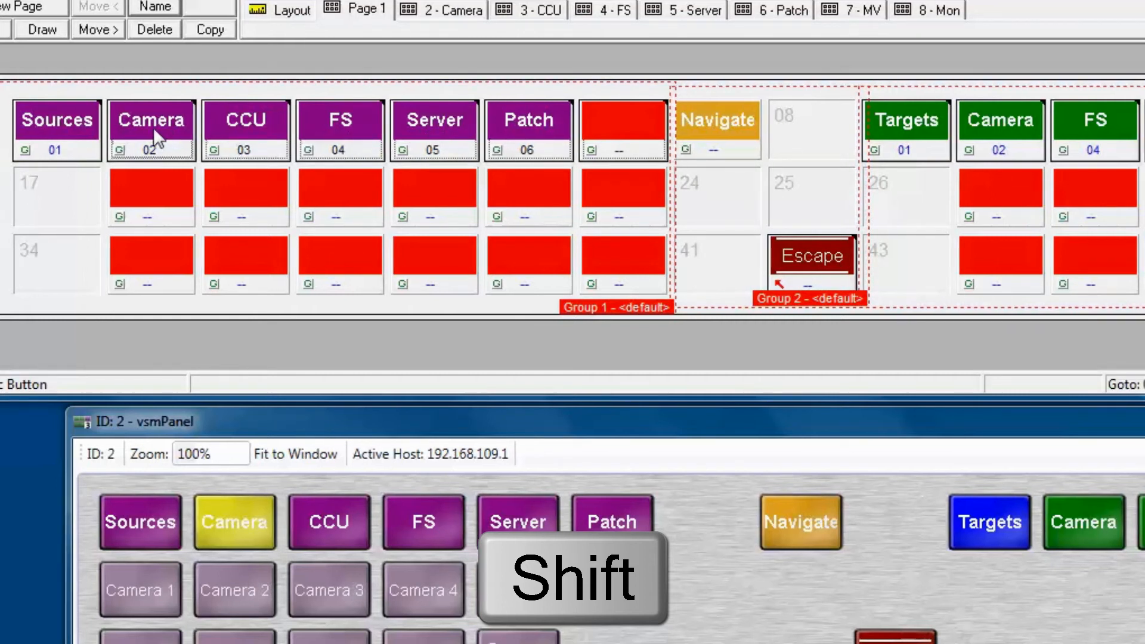
{"action": "left_click", "coordinate": [62, 131], "text": "shift"}
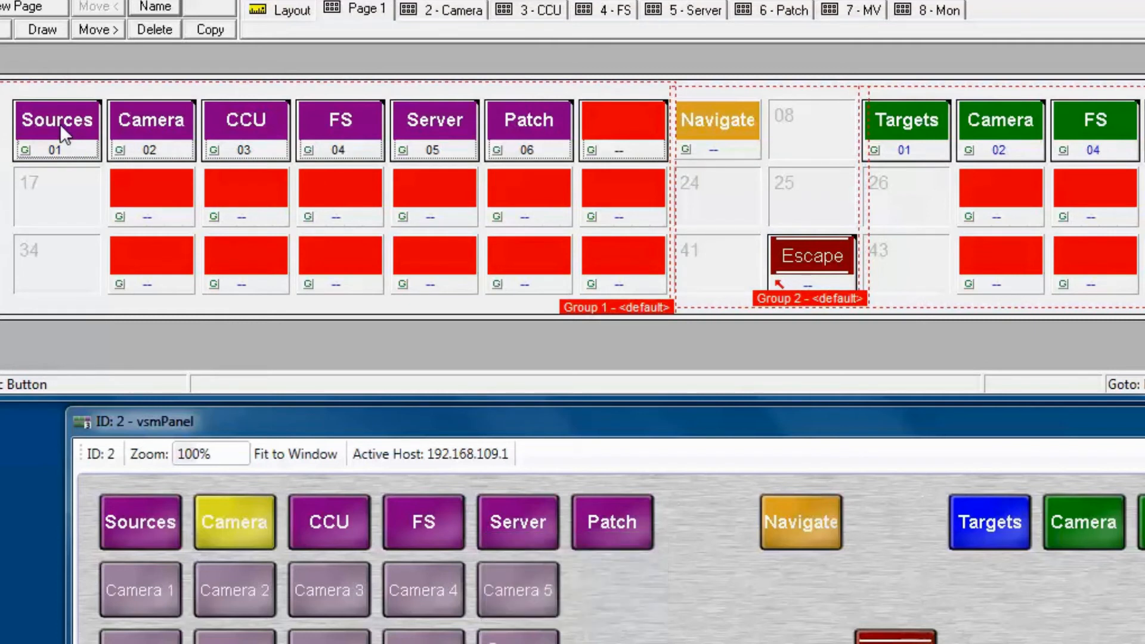
{"action": "right_click", "coordinate": [60, 126]}
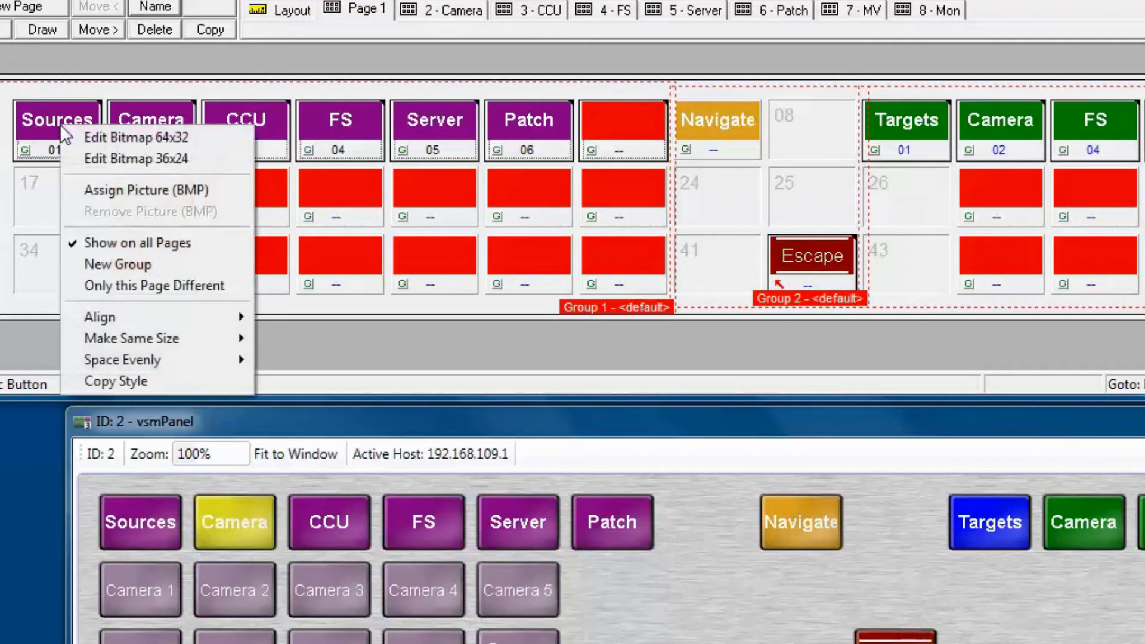
{"action": "left_click", "coordinate": [131, 382]}
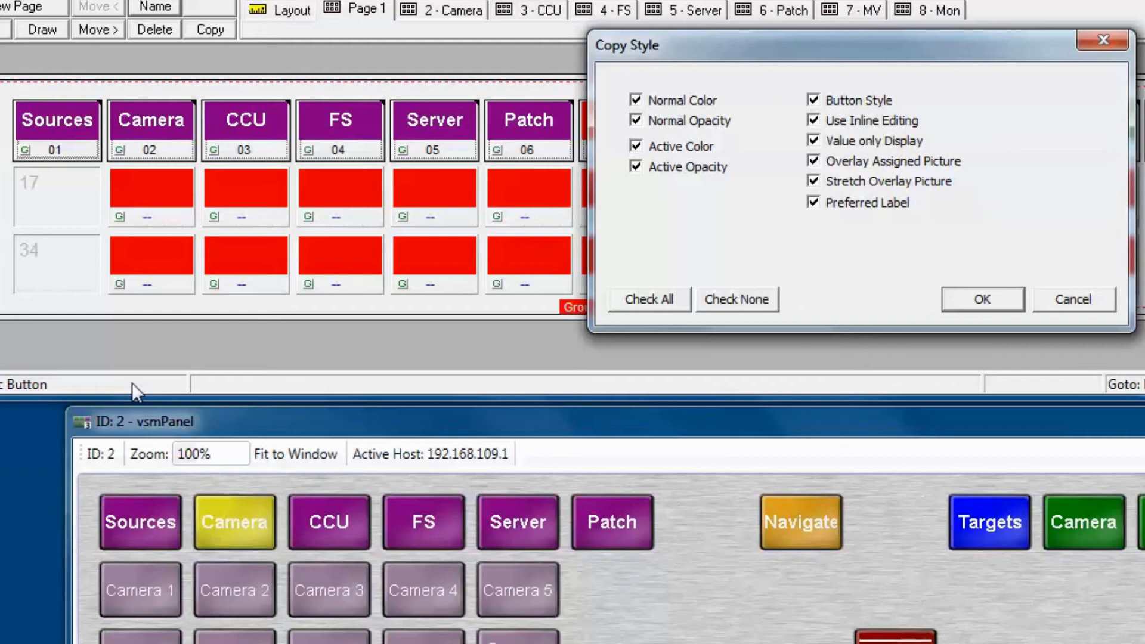
{"action": "key", "text": "Return"}
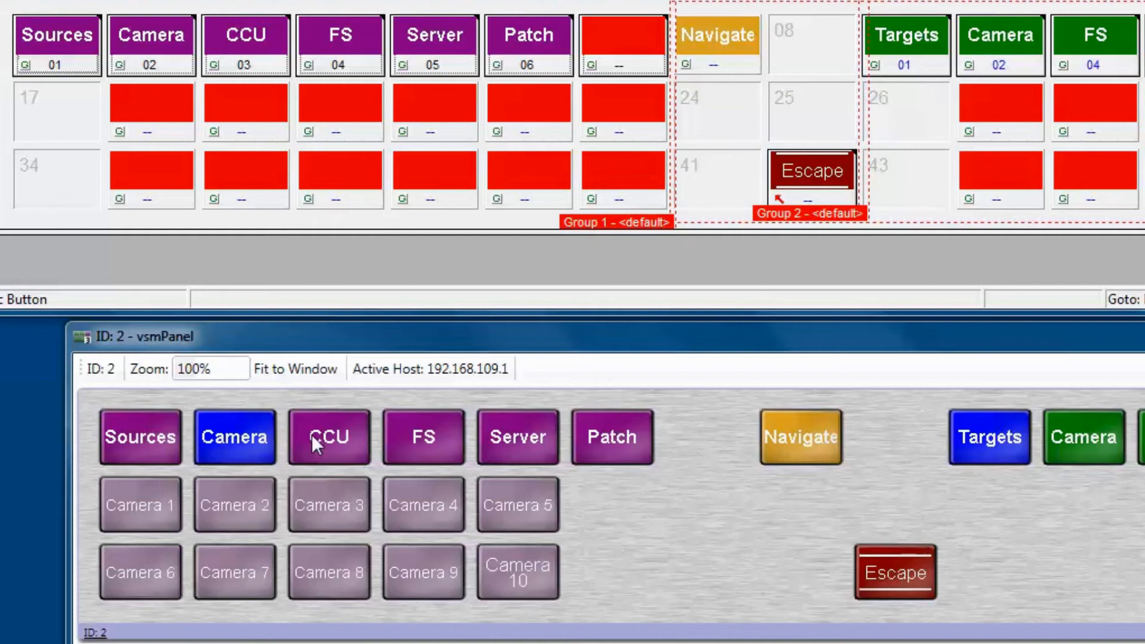
Test switching between the CCU, FS, Server and Patch source pages in the vsmPanel window.
{"action": "left_click", "coordinate": [311, 434]}
{"action": "left_click", "coordinate": [435, 442]}
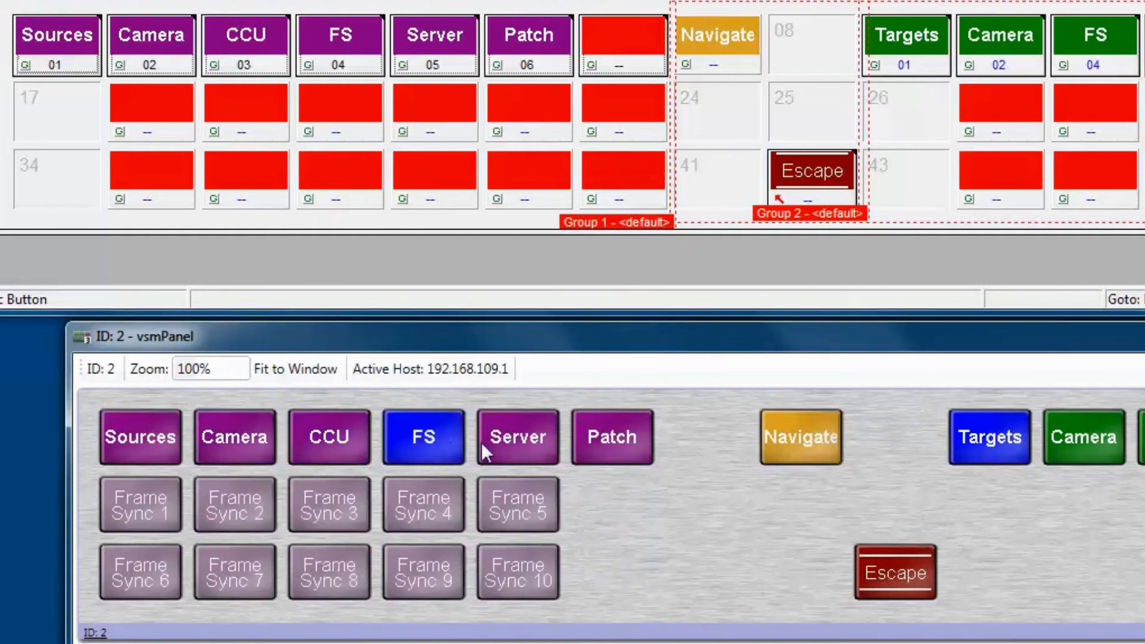
{"action": "left_click", "coordinate": [509, 441]}
{"action": "left_click", "coordinate": [592, 441]}
{"action": "left_click", "coordinate": [512, 442]}
{"action": "left_click", "coordinate": [394, 442]}
{"action": "left_click", "coordinate": [342, 439]}
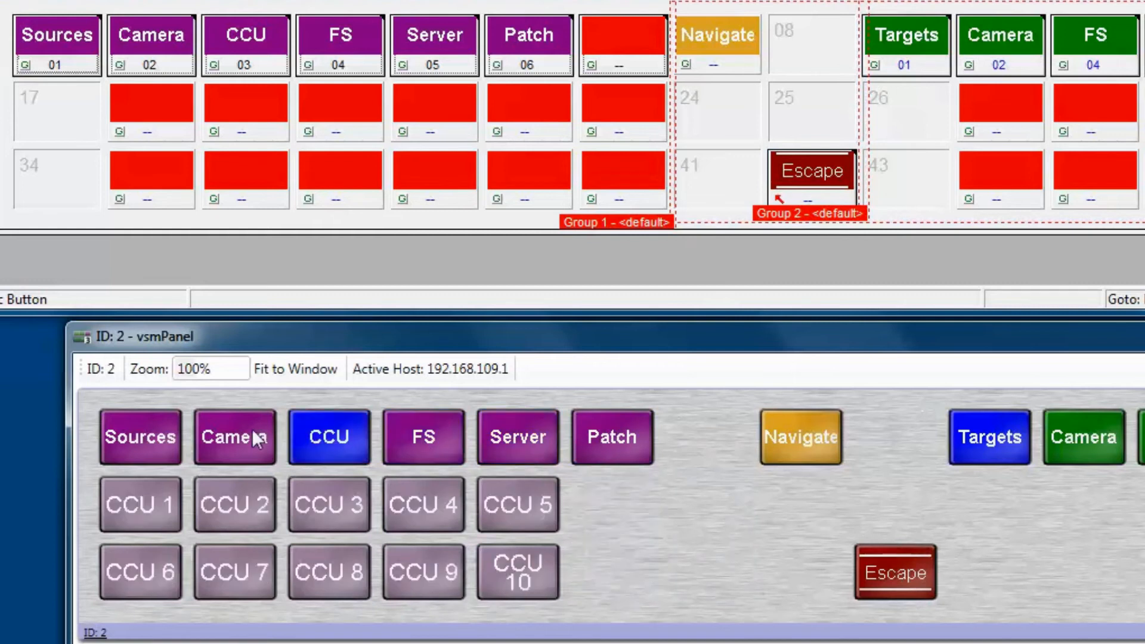
Test the Camera, CCU, FS, Server and Patch source pages in the vsmPanel window, and return to the Sources page.
{"action": "left_click", "coordinate": [239, 428]}
{"action": "left_click", "coordinate": [212, 442]}
{"action": "left_click", "coordinate": [212, 443]}
{"action": "left_click", "coordinate": [316, 437]}
{"action": "left_click", "coordinate": [423, 439]}
{"action": "left_click", "coordinate": [516, 444]}
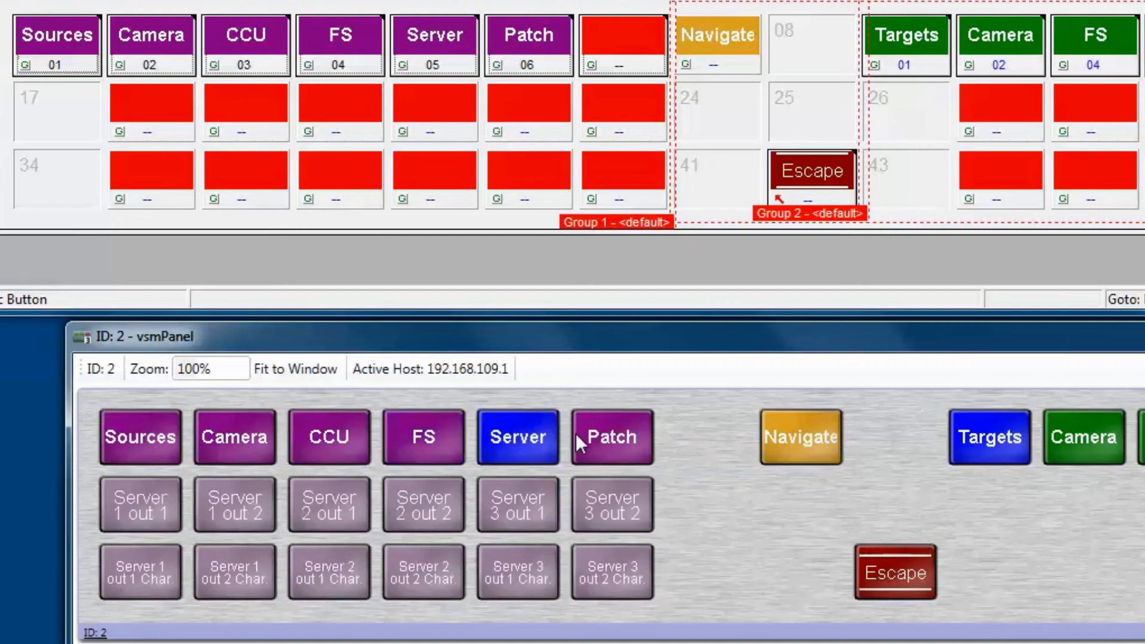
{"action": "left_click", "coordinate": [612, 438]}
{"action": "left_click", "coordinate": [151, 434]}
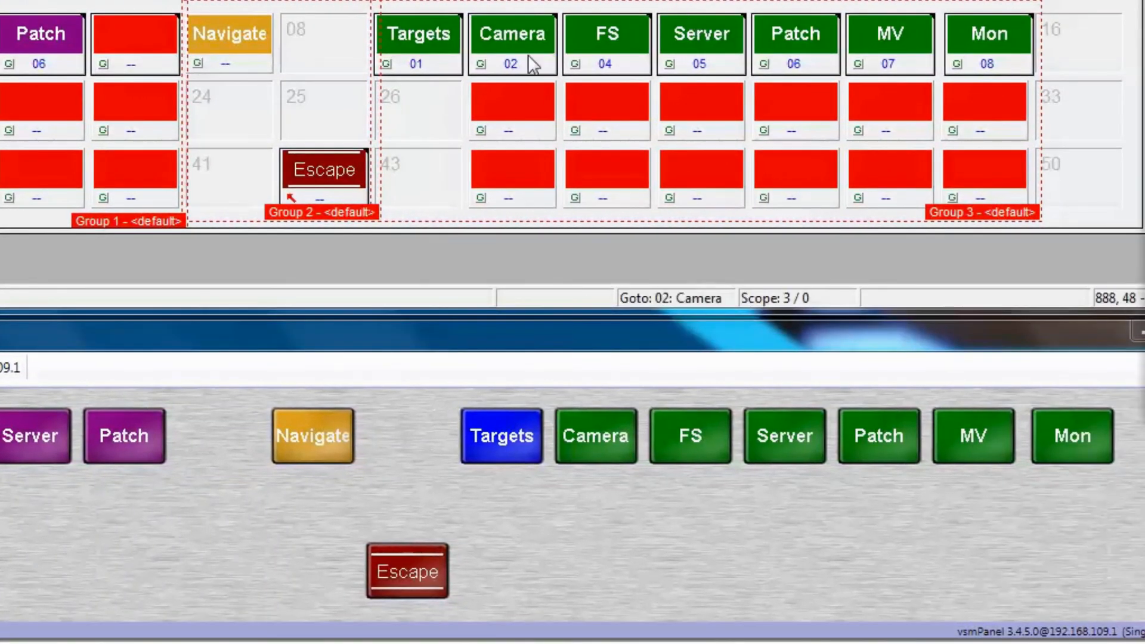
Test the Camera, FS, Server, Patch, MV and Mon target pages in the vsmPanel window, and return to the Targets page.
{"action": "left_click", "coordinate": [630, 448]}
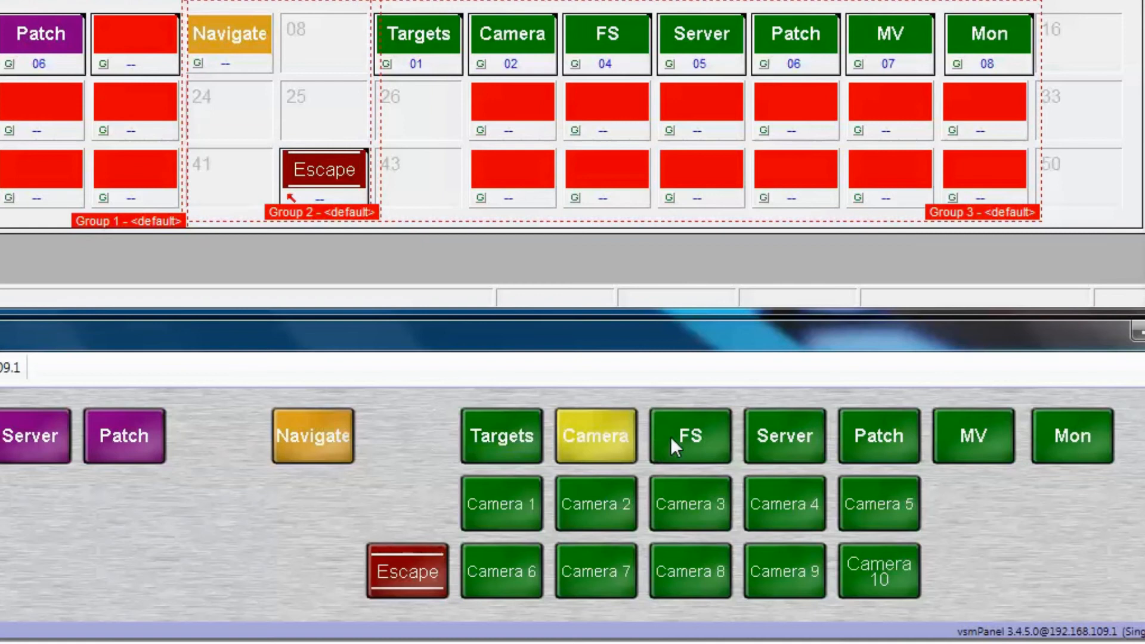
{"action": "left_click", "coordinate": [670, 440]}
{"action": "left_click", "coordinate": [817, 436]}
{"action": "left_click", "coordinate": [878, 427]}
{"action": "left_click", "coordinate": [958, 431]}
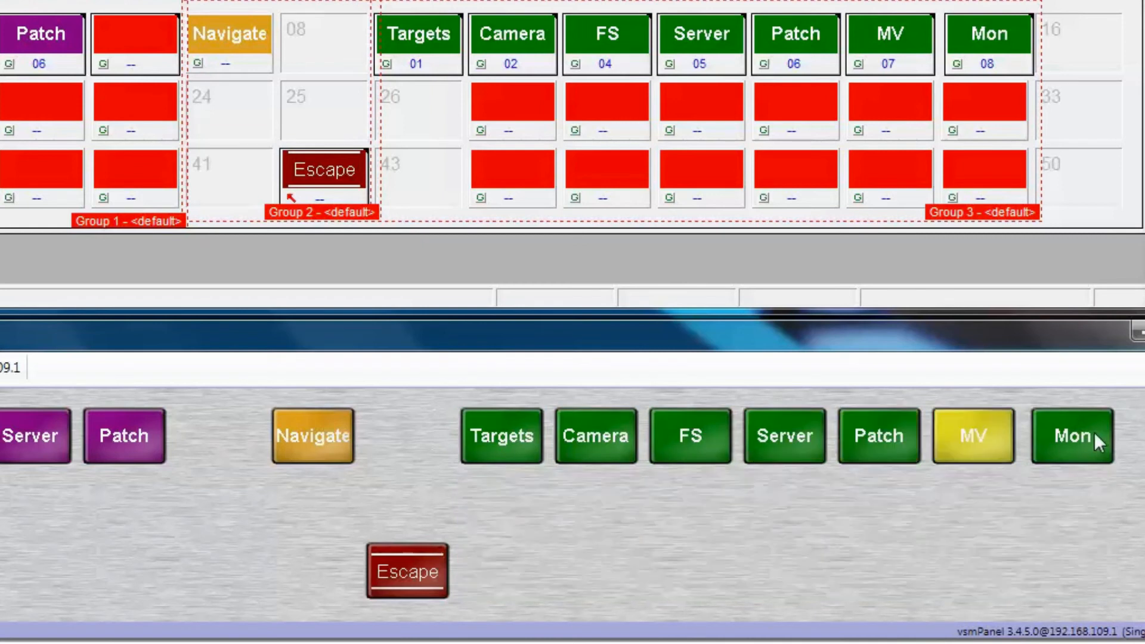
{"action": "left_click", "coordinate": [1094, 432]}
{"action": "left_click", "coordinate": [517, 433]}
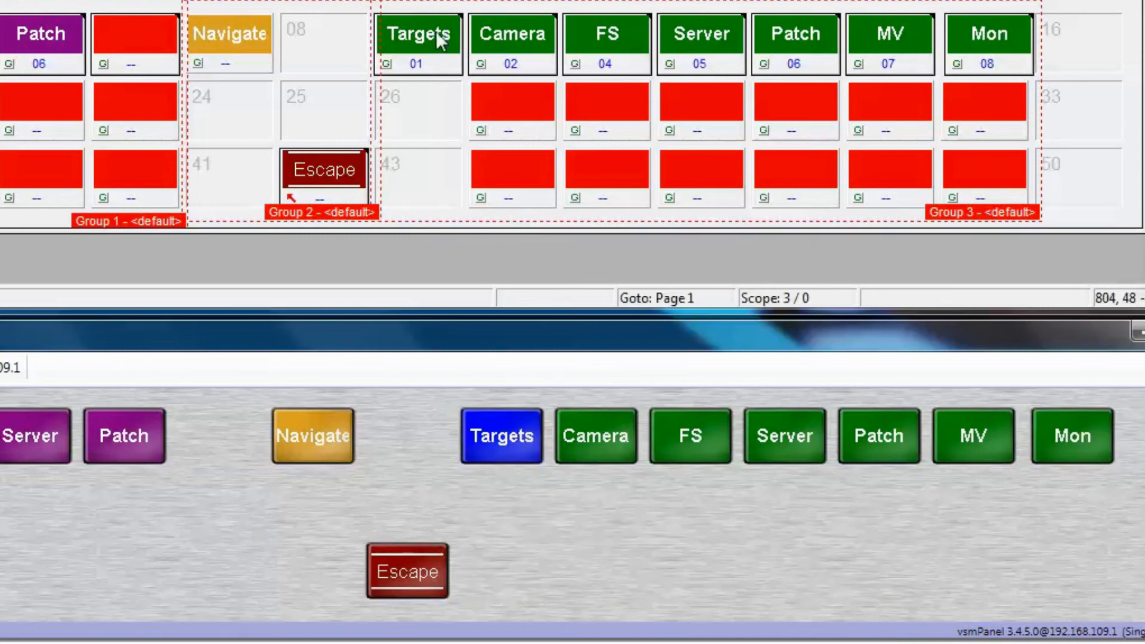
In the panel editor, copy the Targets button's style, with all style options, to the Camera, FS, Server, Patch, MV and Mon buttons in Group 3.
{"action": "left_click", "coordinate": [985, 39], "text": "shift"}
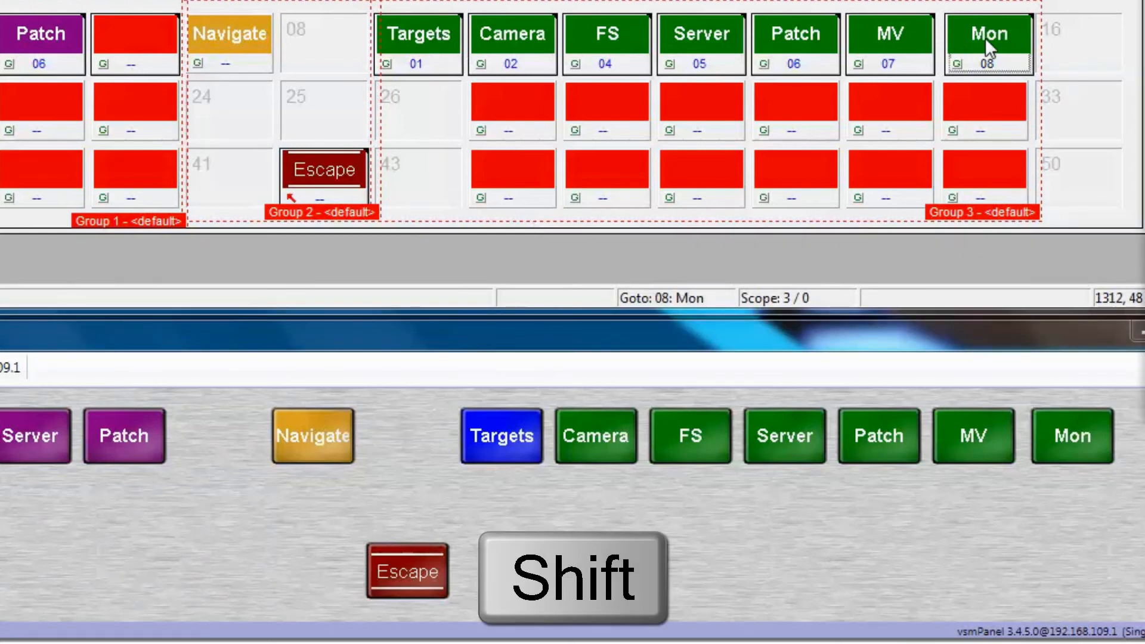
{"action": "left_click", "coordinate": [913, 32]}
{"action": "left_click", "coordinate": [825, 33]}
{"action": "left_click", "coordinate": [689, 50]}
{"action": "left_click", "coordinate": [594, 37]}
{"action": "left_click", "coordinate": [472, 38]}
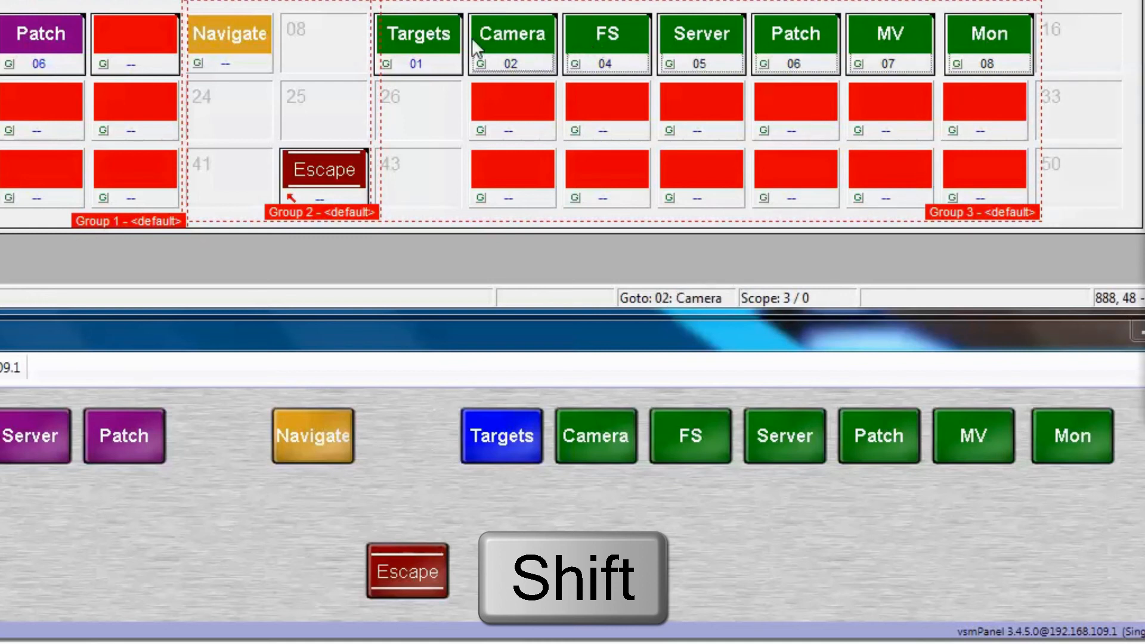
{"action": "left_click", "coordinate": [434, 34]}
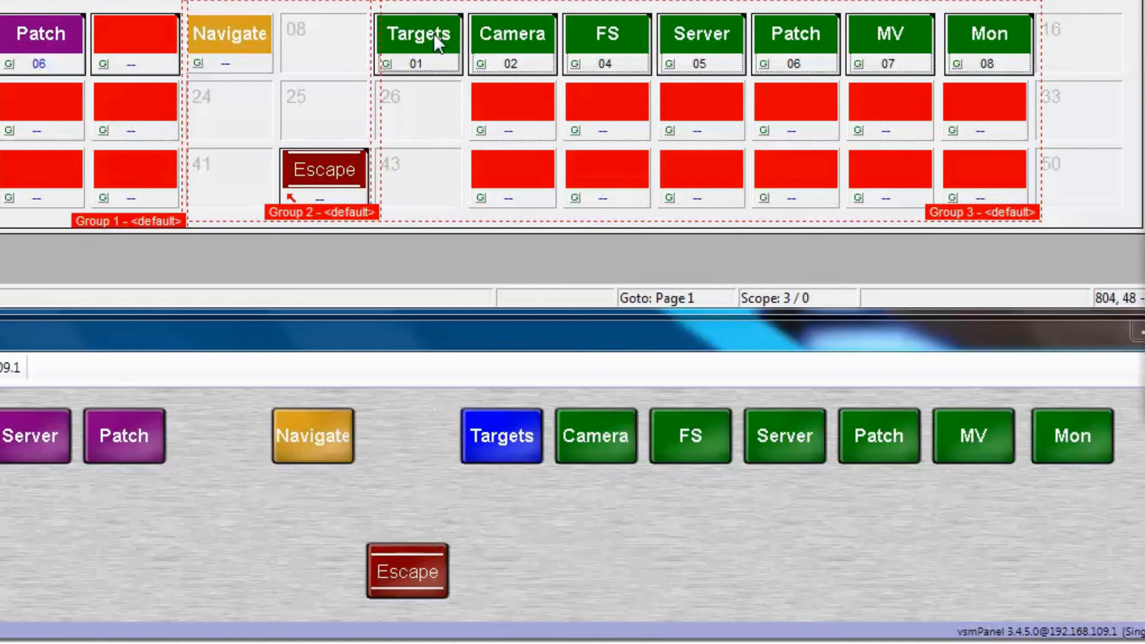
{"action": "right_click", "coordinate": [434, 33]}
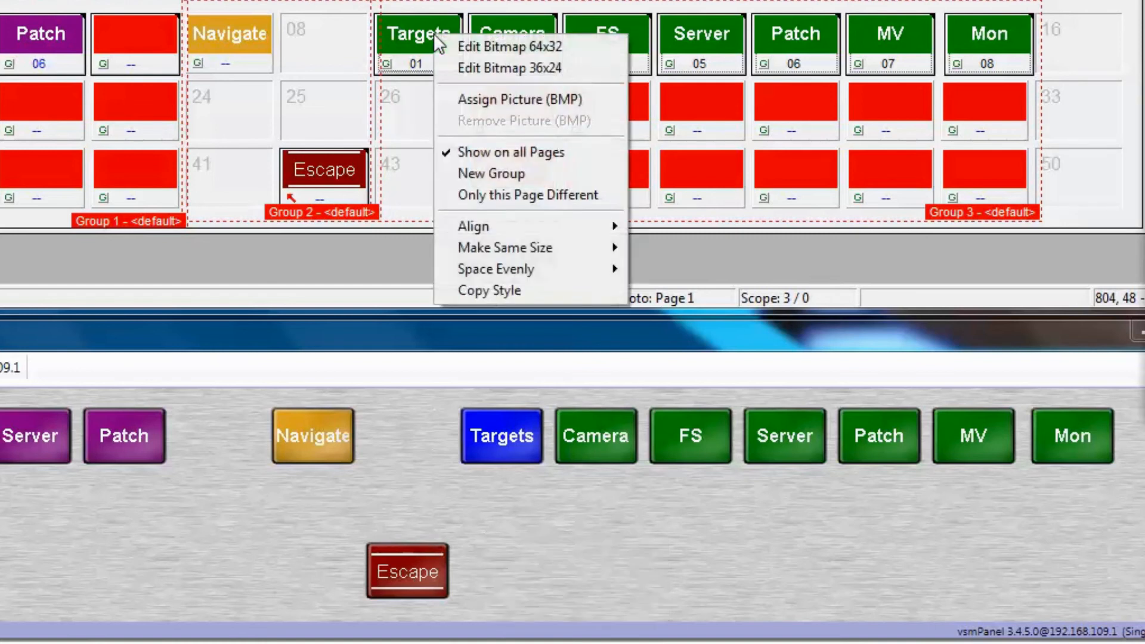
{"action": "left_click", "coordinate": [506, 291]}
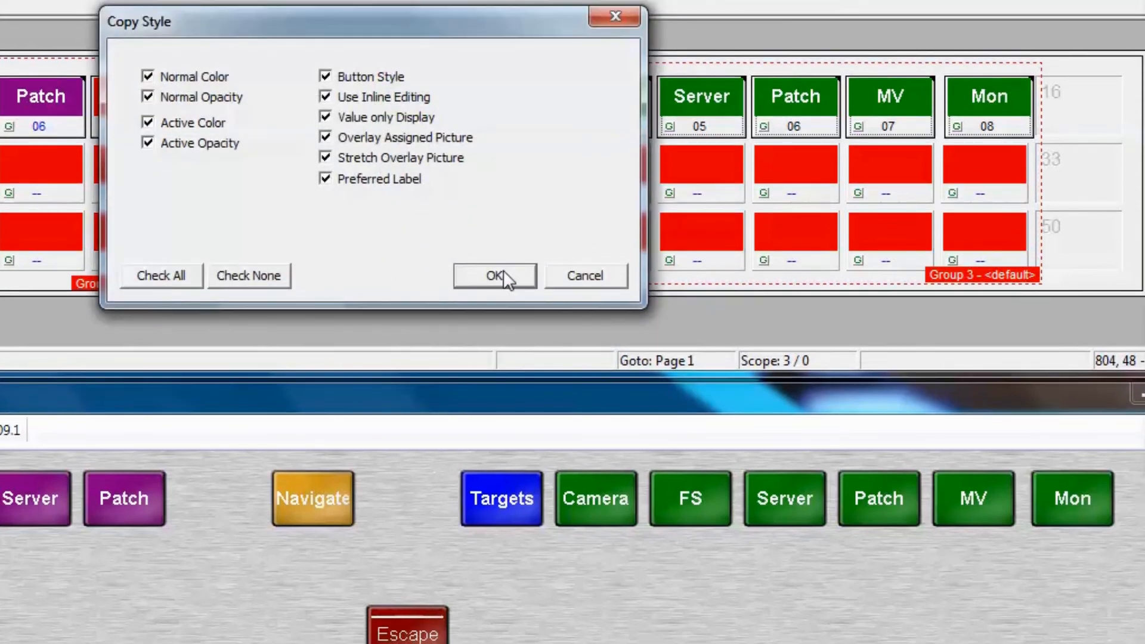
{"action": "left_click", "coordinate": [495, 275]}
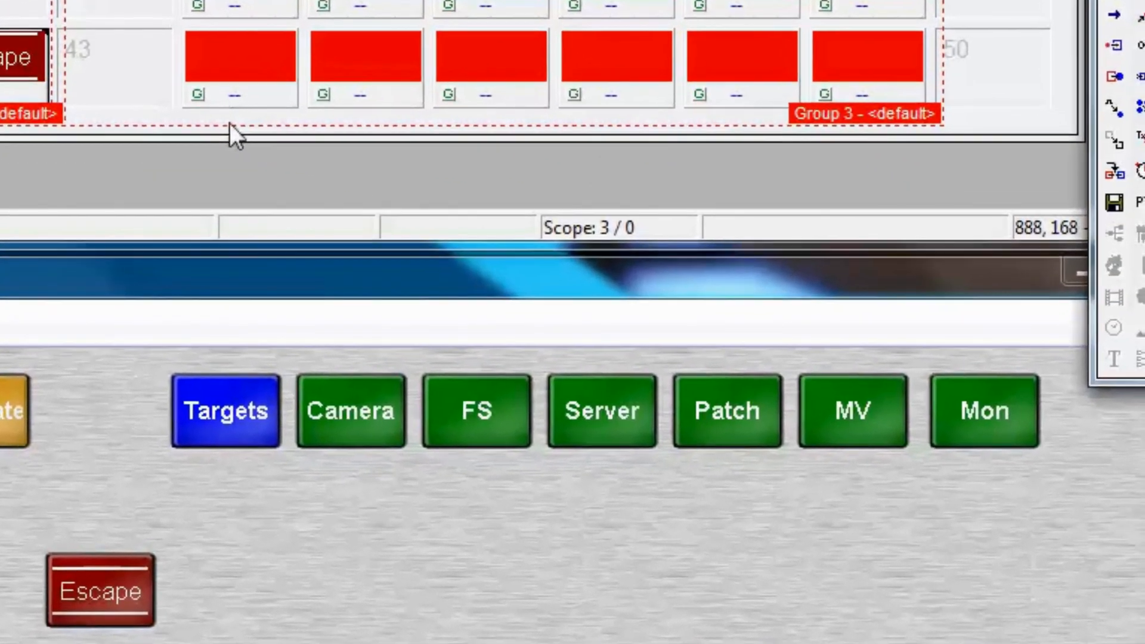
Retest the restyled target page buttons from Camera to Mon in vsmPanel, return to the Targets page and switch back to the panel editor.
{"action": "left_click", "coordinate": [395, 424]}
{"action": "left_click", "coordinate": [453, 420]}
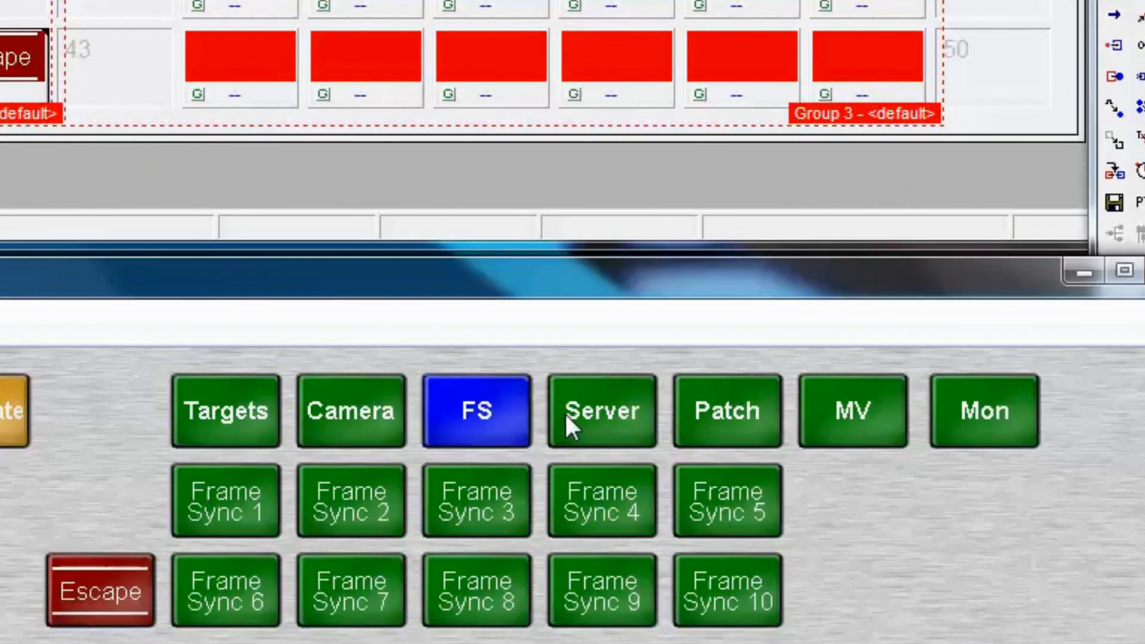
{"action": "left_click", "coordinate": [638, 420]}
{"action": "left_click", "coordinate": [712, 417]}
{"action": "left_click", "coordinate": [853, 413]}
{"action": "left_click", "coordinate": [949, 413]}
{"action": "left_click", "coordinate": [357, 401]}
{"action": "left_click", "coordinate": [464, 402]}
{"action": "left_click", "coordinate": [589, 395]}
{"action": "left_click", "coordinate": [444, 408]}
{"action": "left_click", "coordinate": [343, 409]}
{"action": "left_click", "coordinate": [246, 404]}
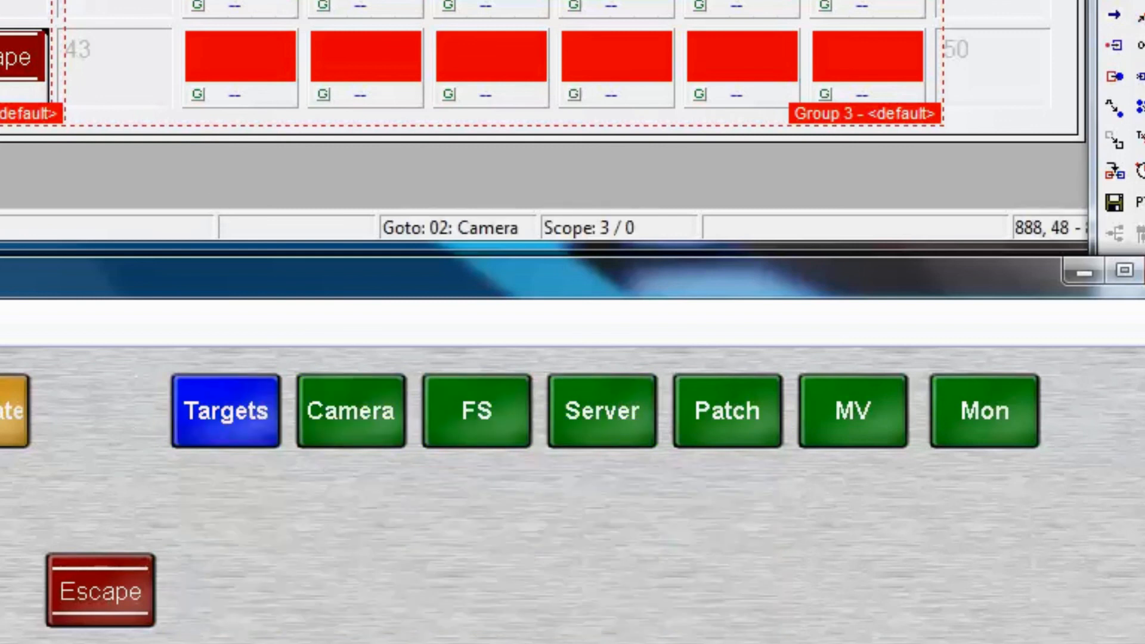
{"action": "key", "text": "alt+Tab"}
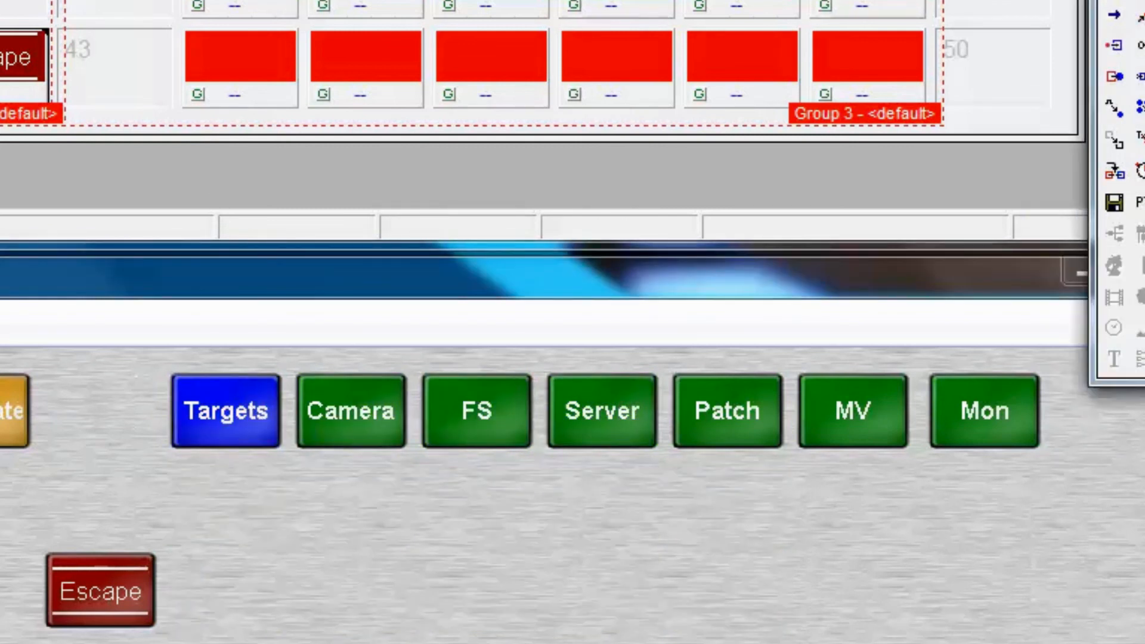